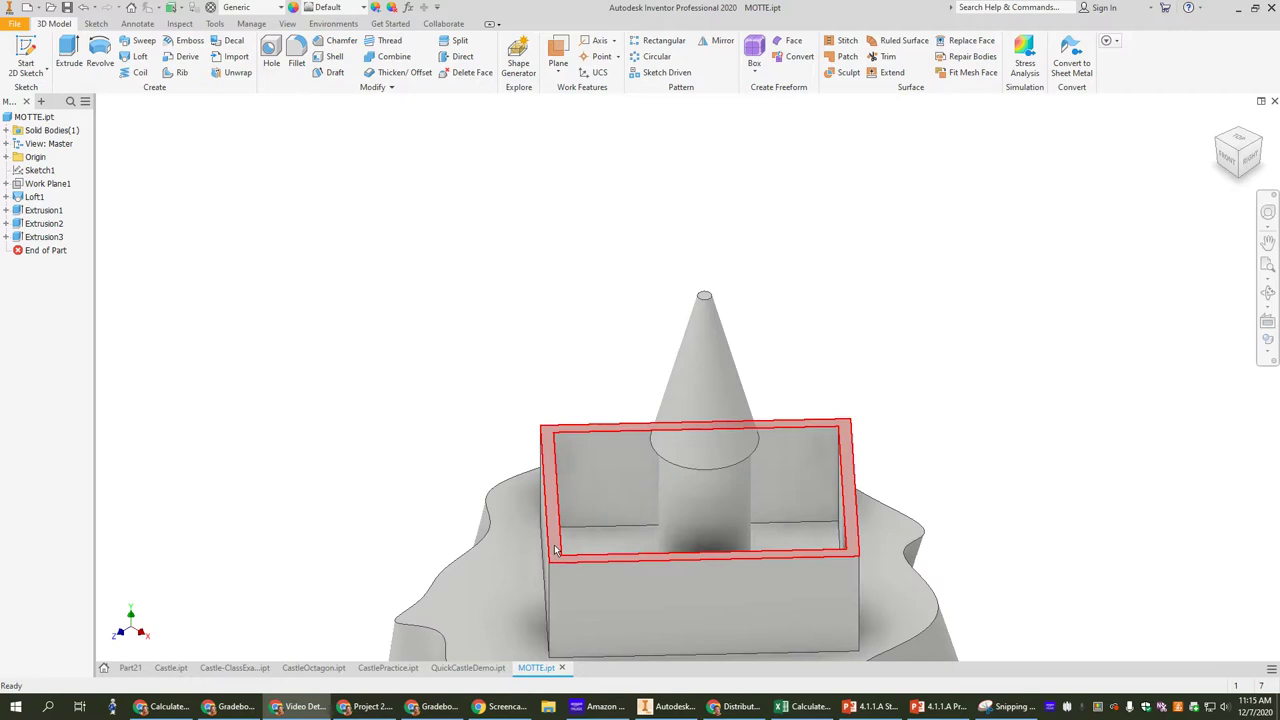
- Bring up the marking menu over the cone's tip to begin a new sketch
{"action": "right_click", "coordinate": [705, 298]}
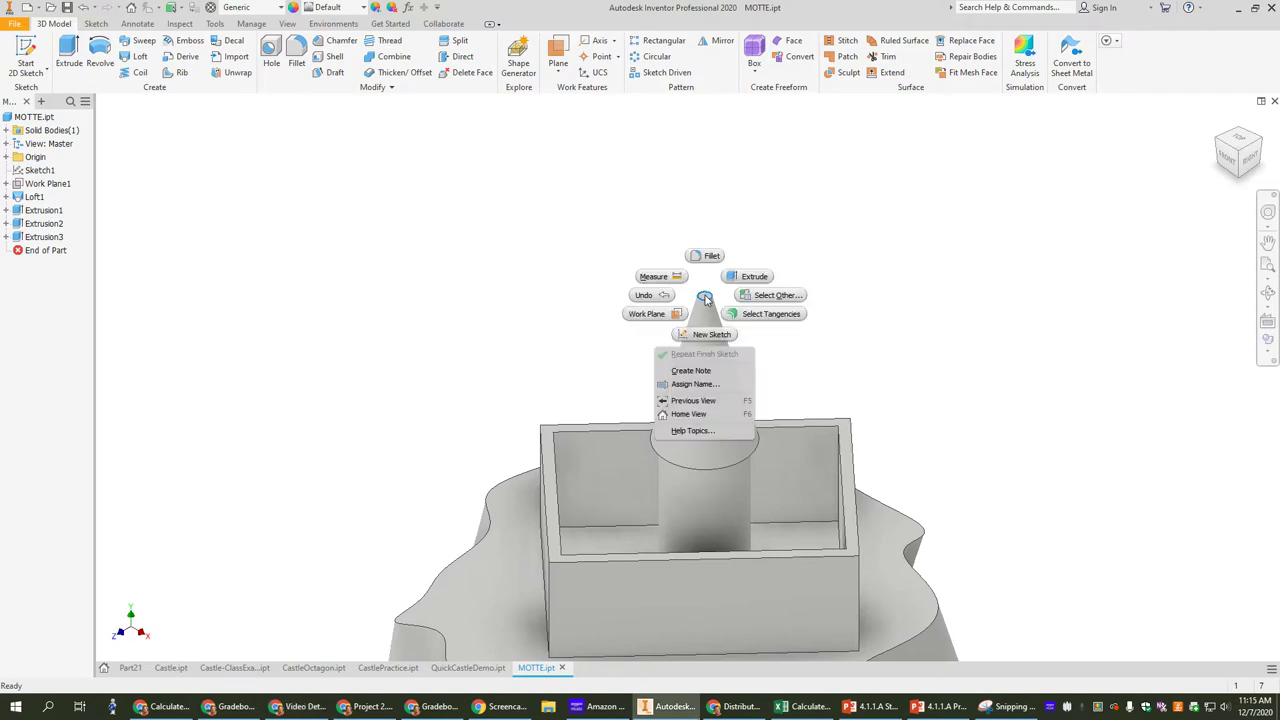
- On the cone's tip face, sketch a 0.050 in diameter circle at the origin and finish the sketch
{"action": "left_click", "coordinate": [707, 332]}
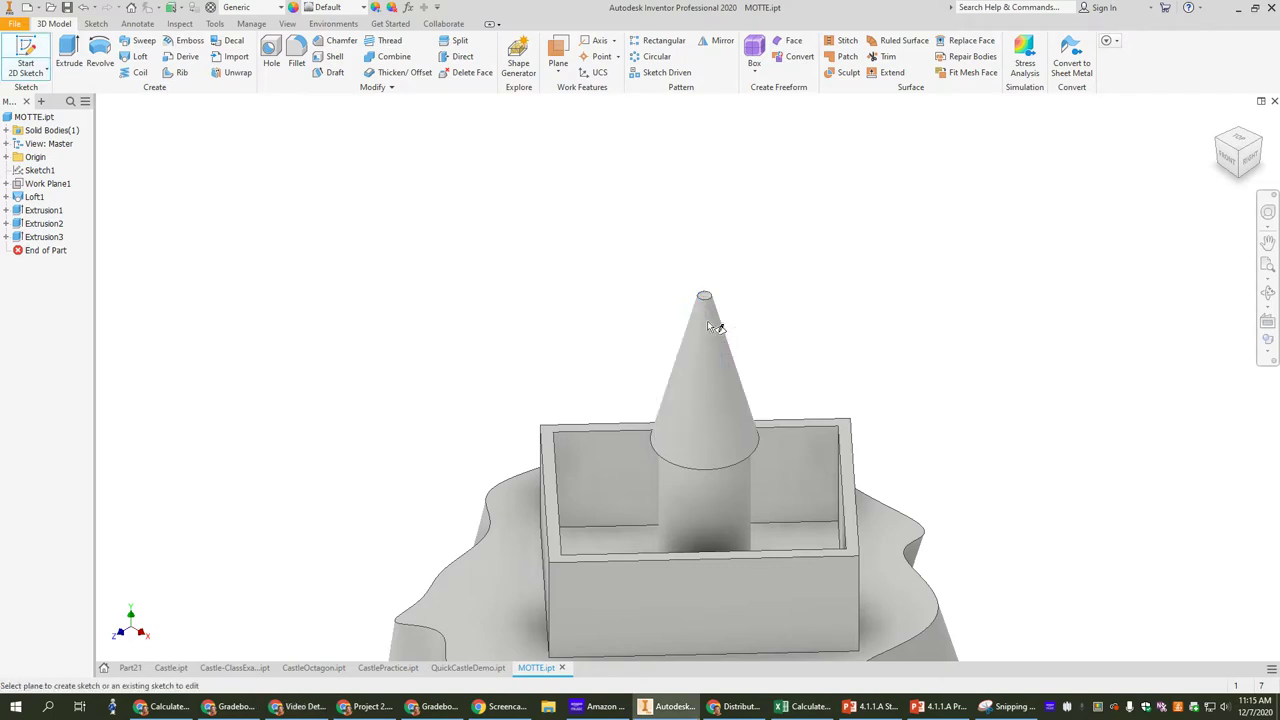
{"action": "left_click", "coordinate": [706, 297]}
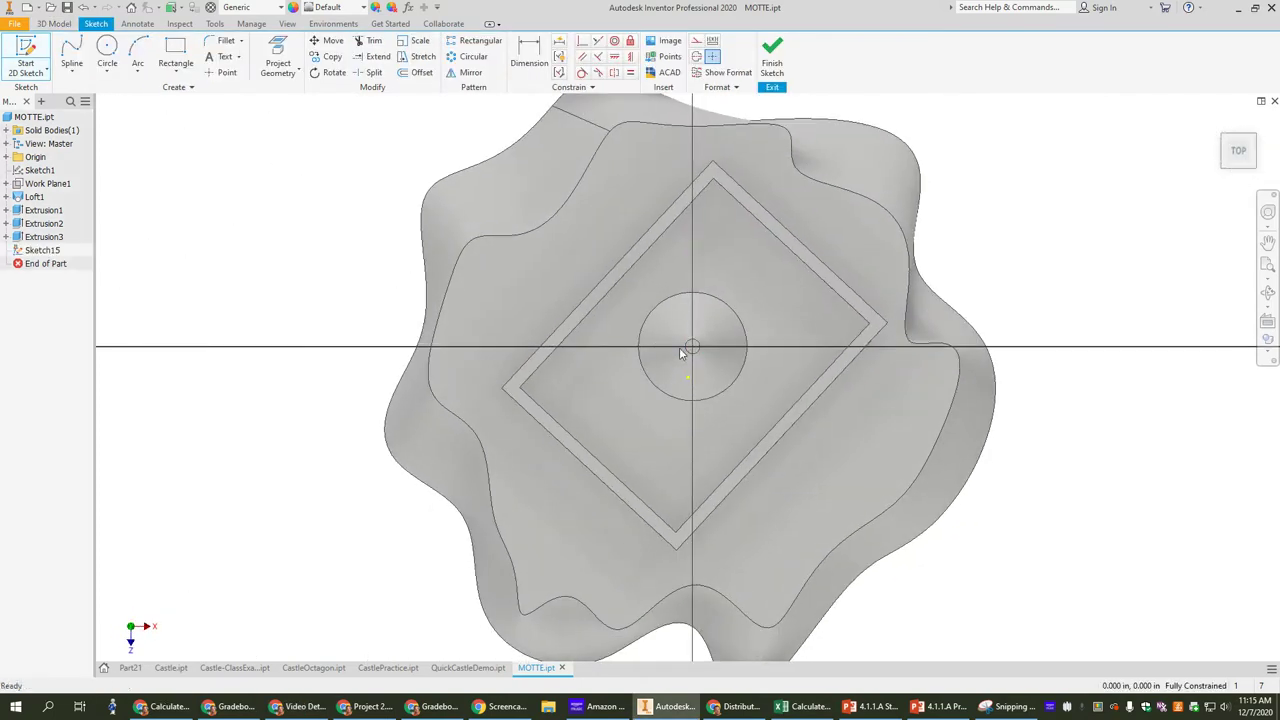
{"action": "key", "text": "c"}
{"action": "scroll", "coordinate": [700, 300], "scroll_direction": "up", "scroll_amount": 2}
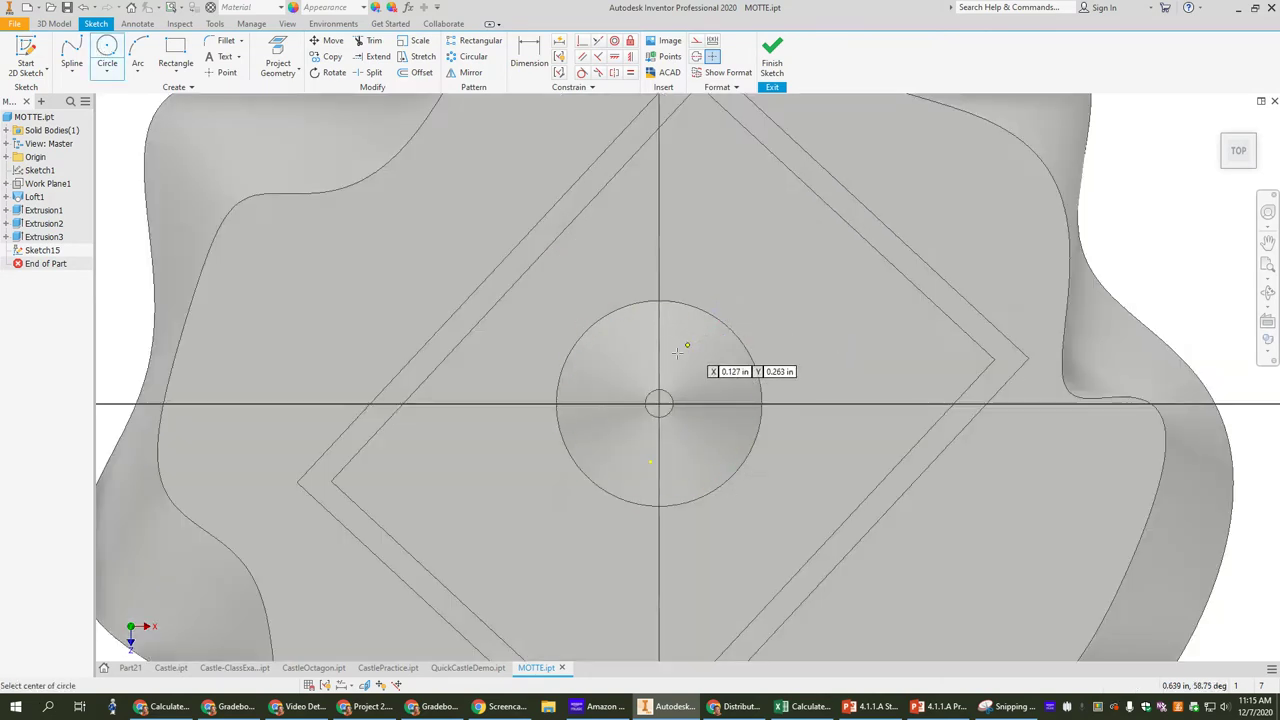
{"action": "scroll", "coordinate": [664, 402], "scroll_direction": "down", "scroll_amount": 3}
{"action": "scroll", "coordinate": [661, 405], "scroll_direction": "up", "scroll_amount": 5}
{"action": "scroll", "coordinate": [661, 405], "scroll_direction": "up", "scroll_amount": 2}
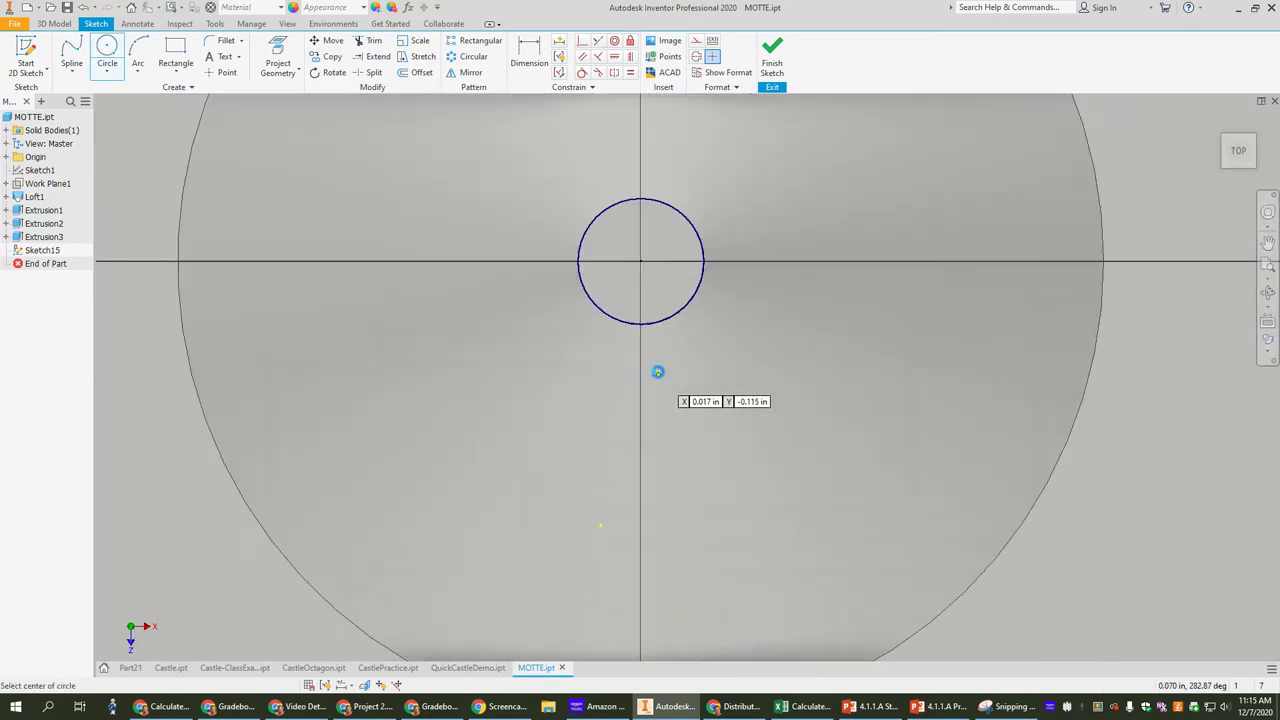
{"action": "left_click", "coordinate": [640, 261]}
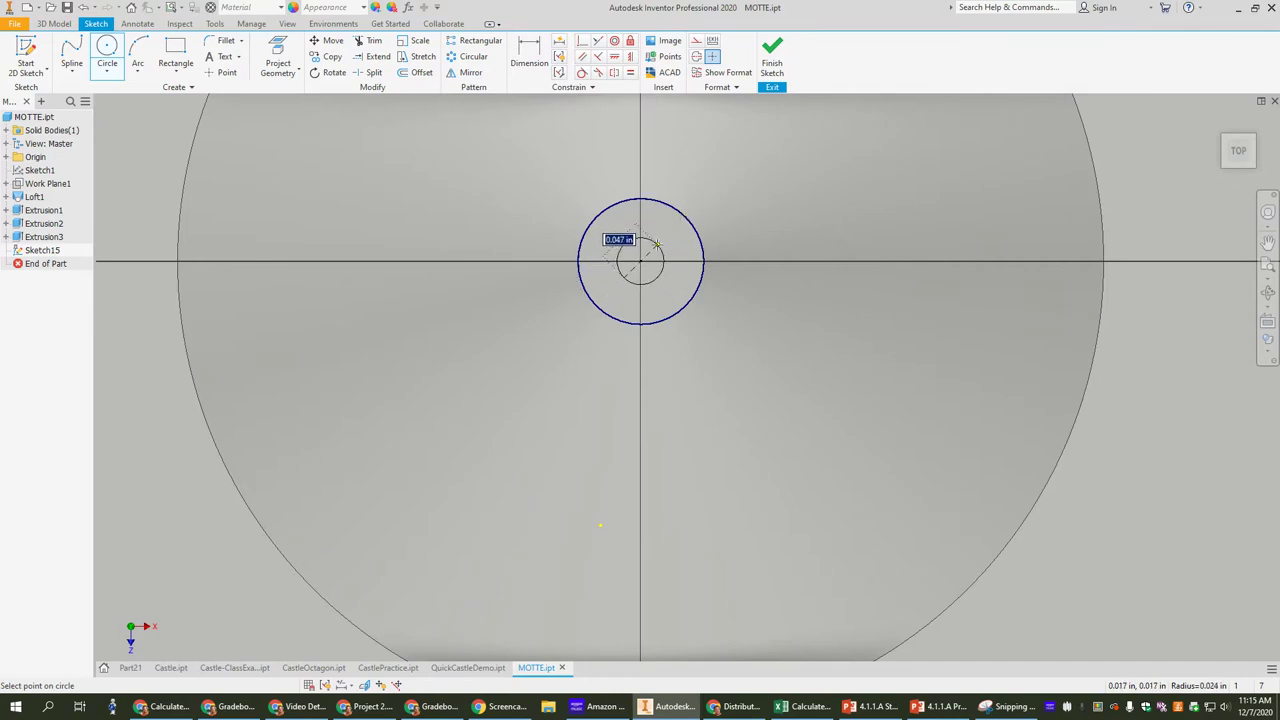
{"action": "type", "text": ".05"}
{"action": "key", "text": "Return"}
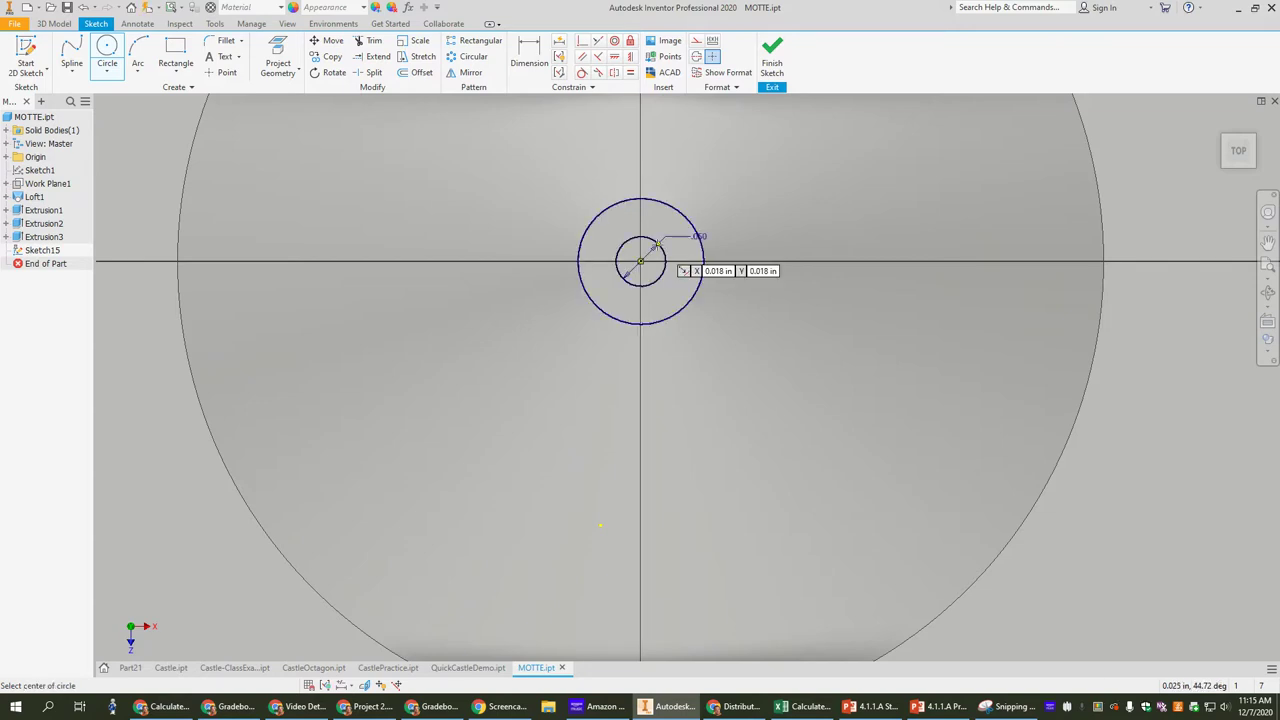
{"action": "left_click", "coordinate": [772, 55]}
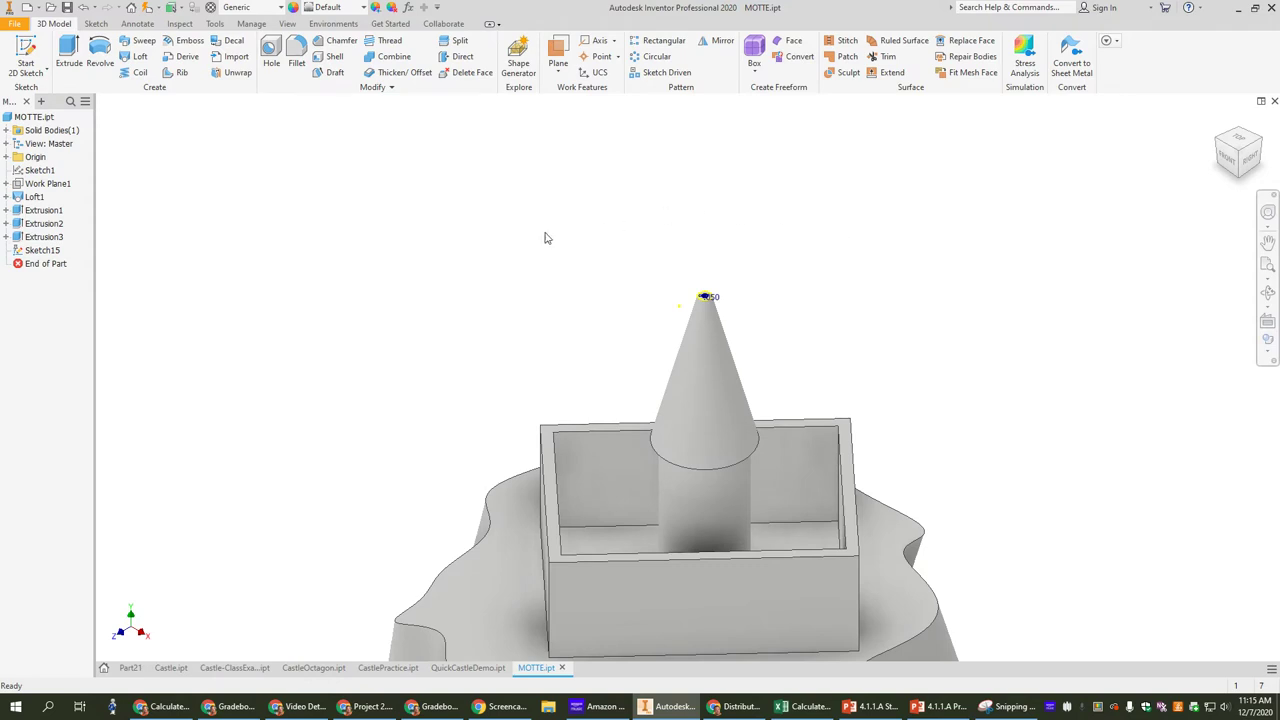
- Extrude the small circle 1.500 in to create the Extrusion6 flagpole rod
{"action": "left_click", "coordinate": [69, 55]}
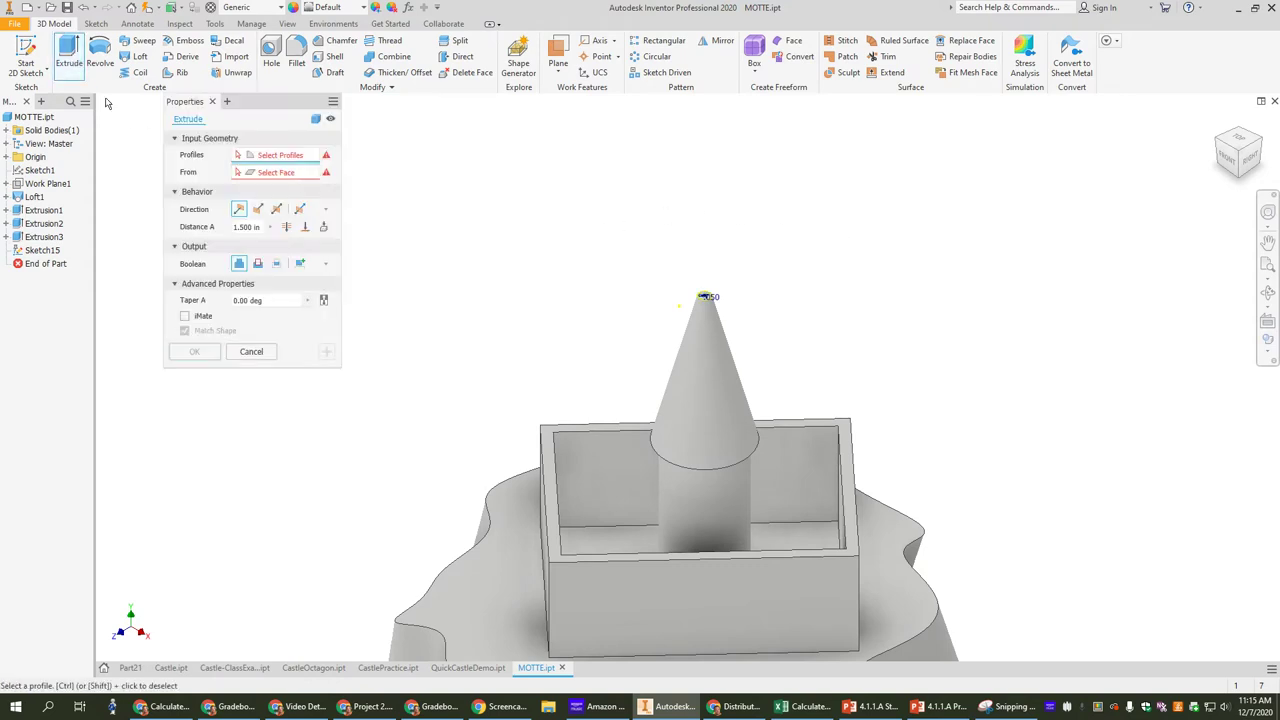
{"action": "scroll", "coordinate": [710, 286], "scroll_direction": "up", "scroll_amount": 6}
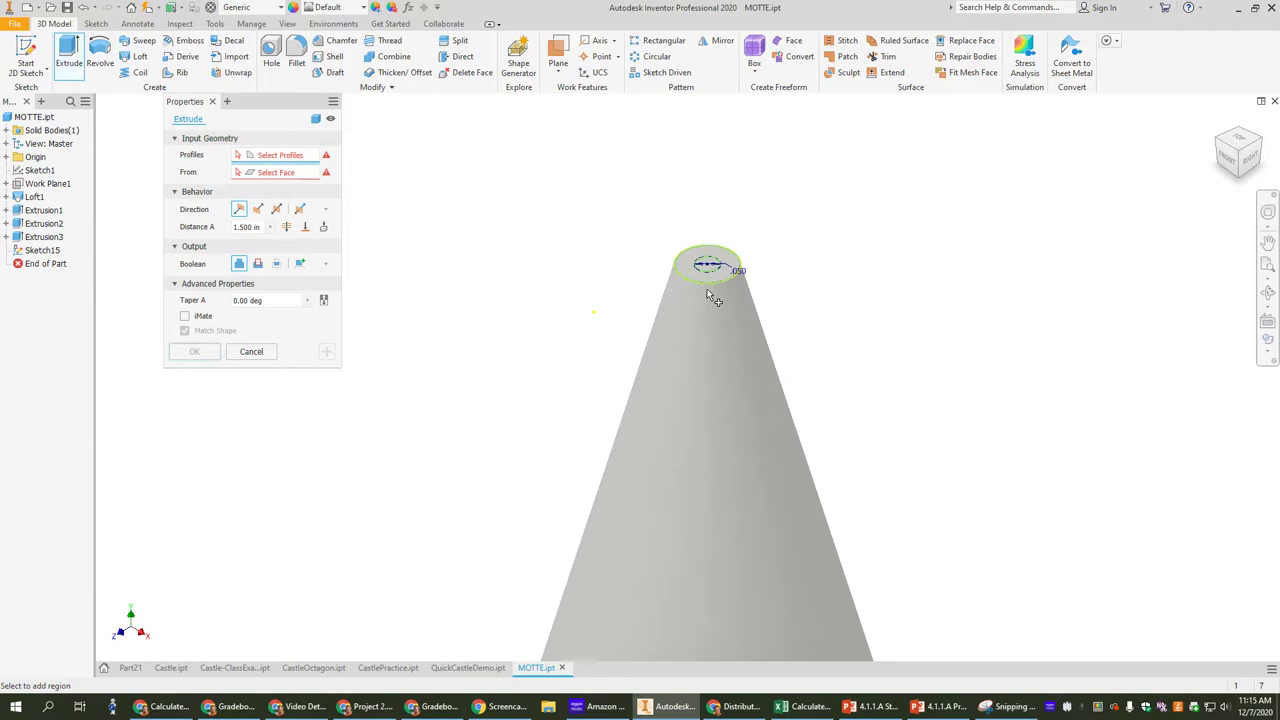
{"action": "left_click", "coordinate": [712, 248]}
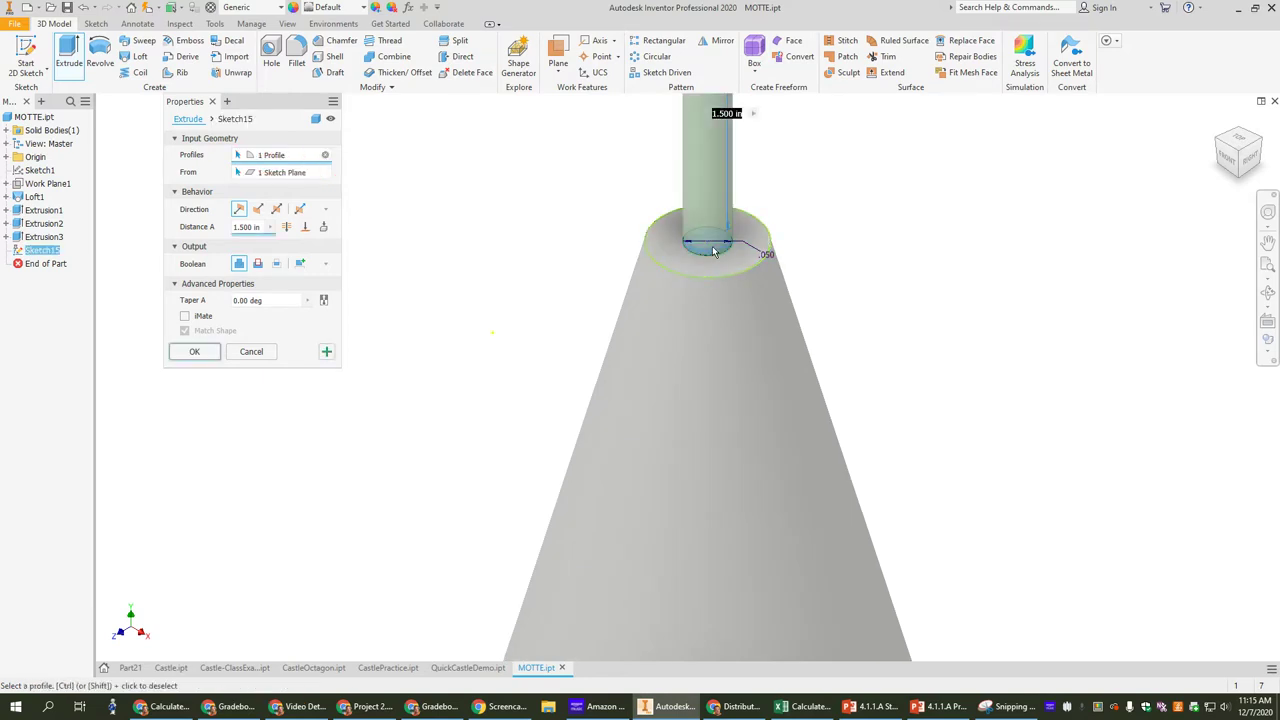
{"action": "scroll", "coordinate": [895, 268], "scroll_direction": "down", "scroll_amount": 5}
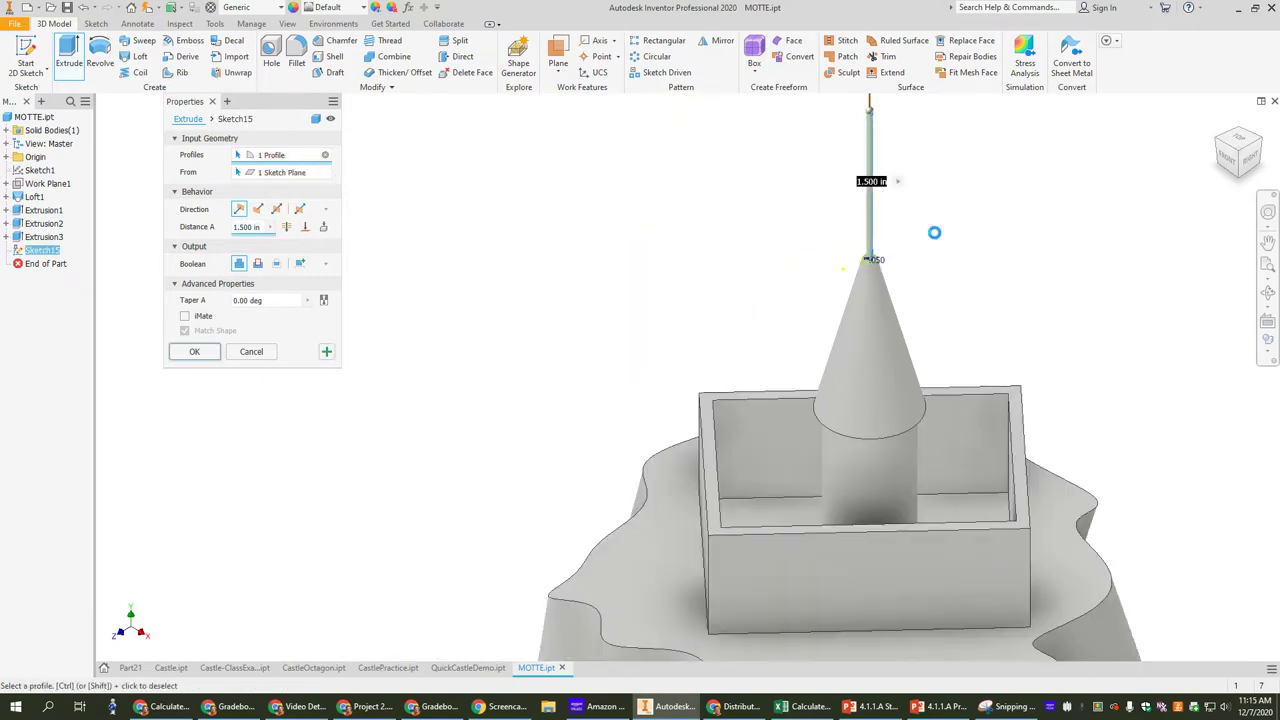
{"action": "middle_click_drag", "start_coordinate": [931, 229], "coordinate": [723, 318]}
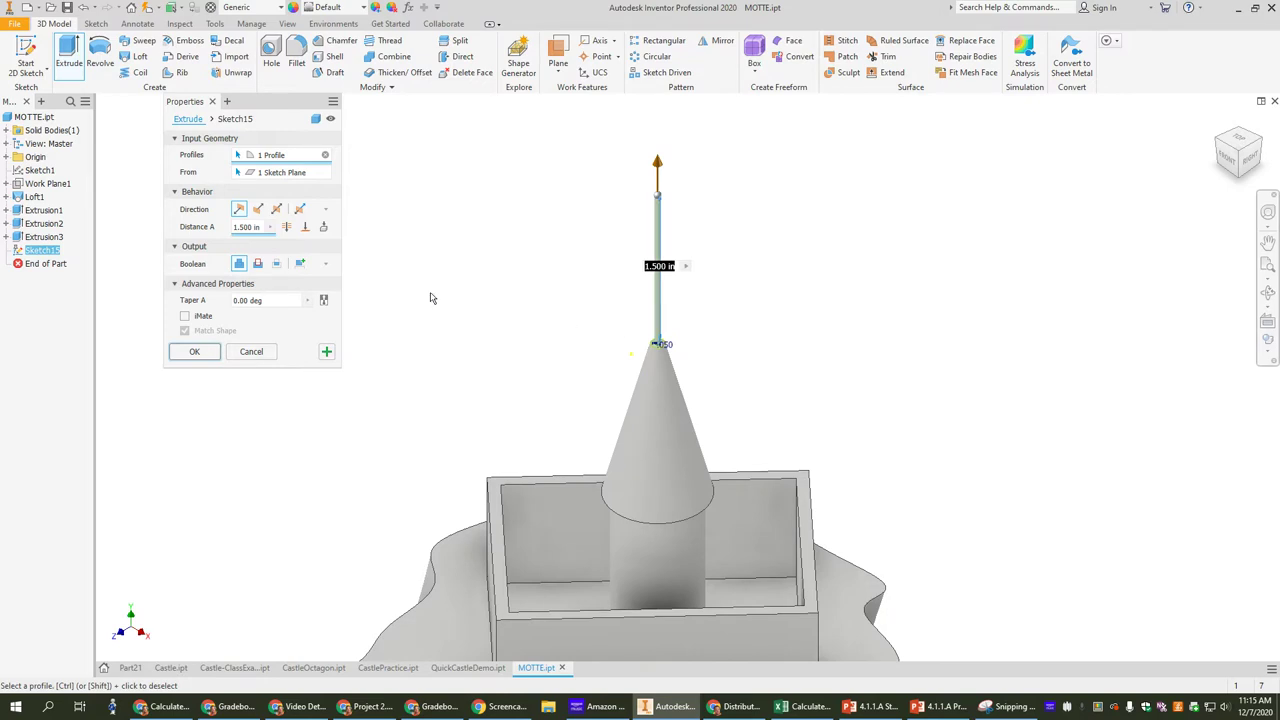
{"action": "left_click", "coordinate": [194, 351]}
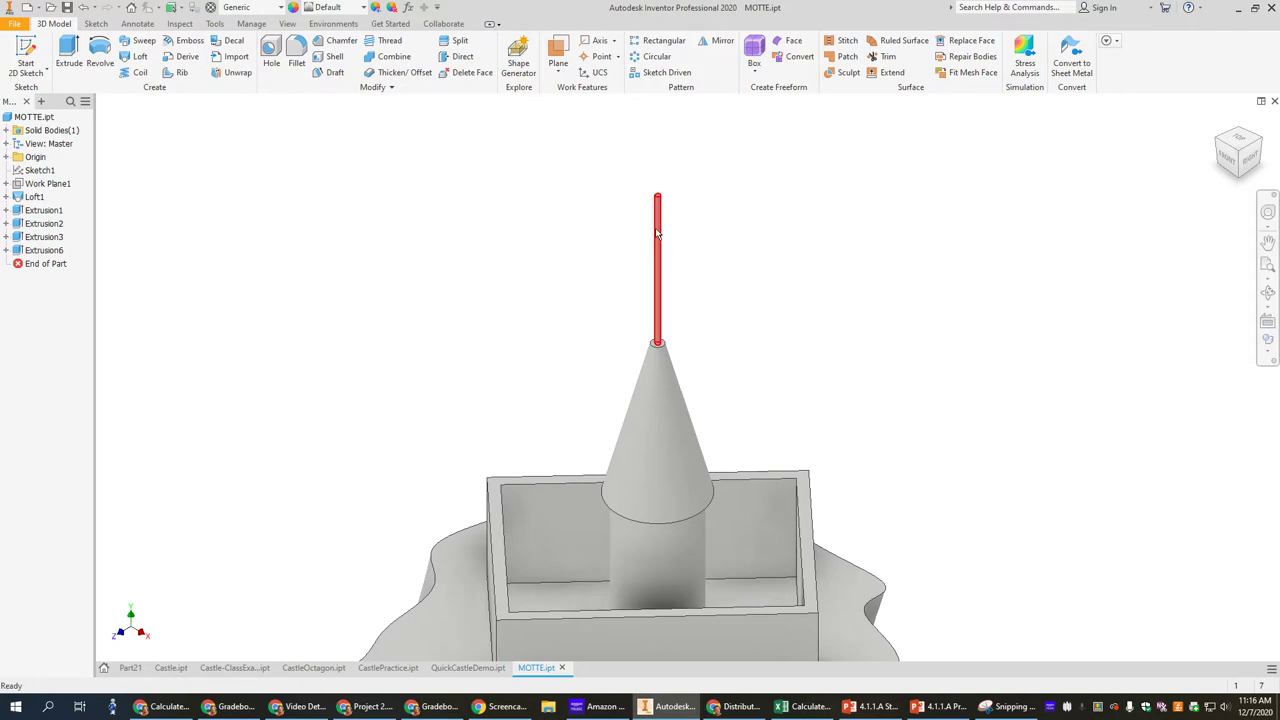
{"action": "mouse_move", "coordinate": [677, 254]}
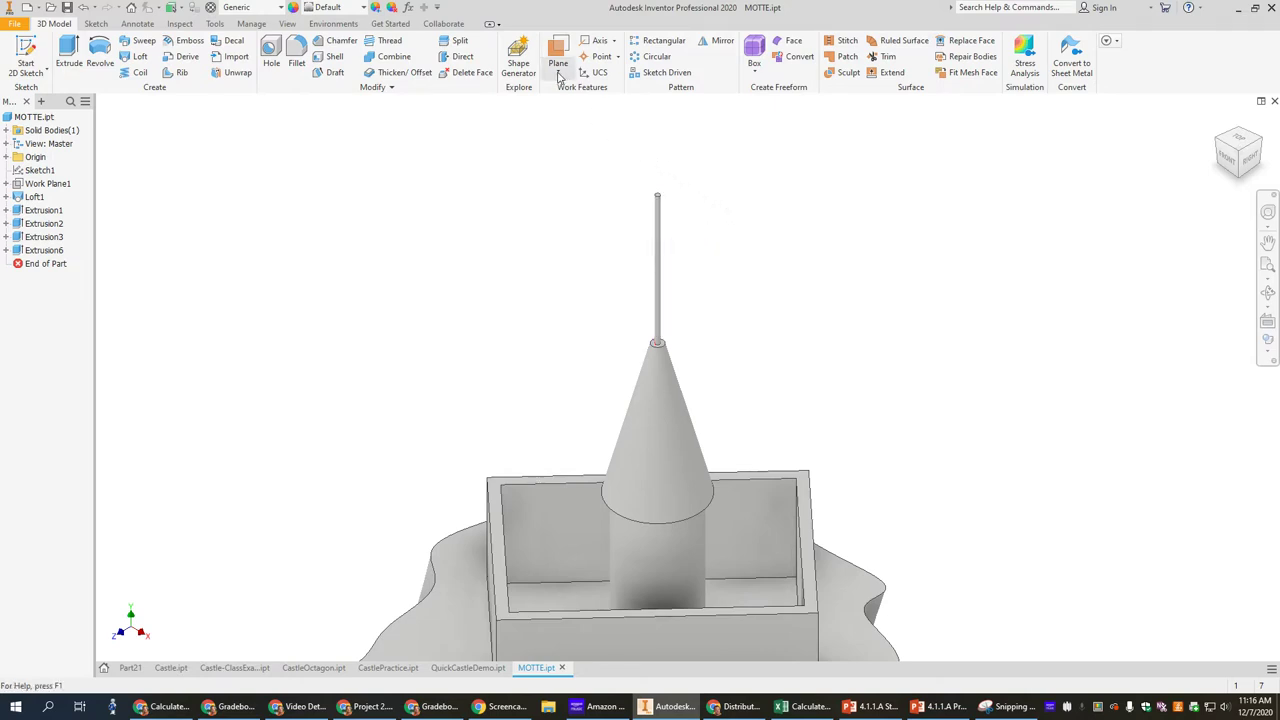
- Try a tangent-and-parallel work plane on the flagpole rod, referencing the castle wall edge
{"action": "left_click", "coordinate": [558, 77]}
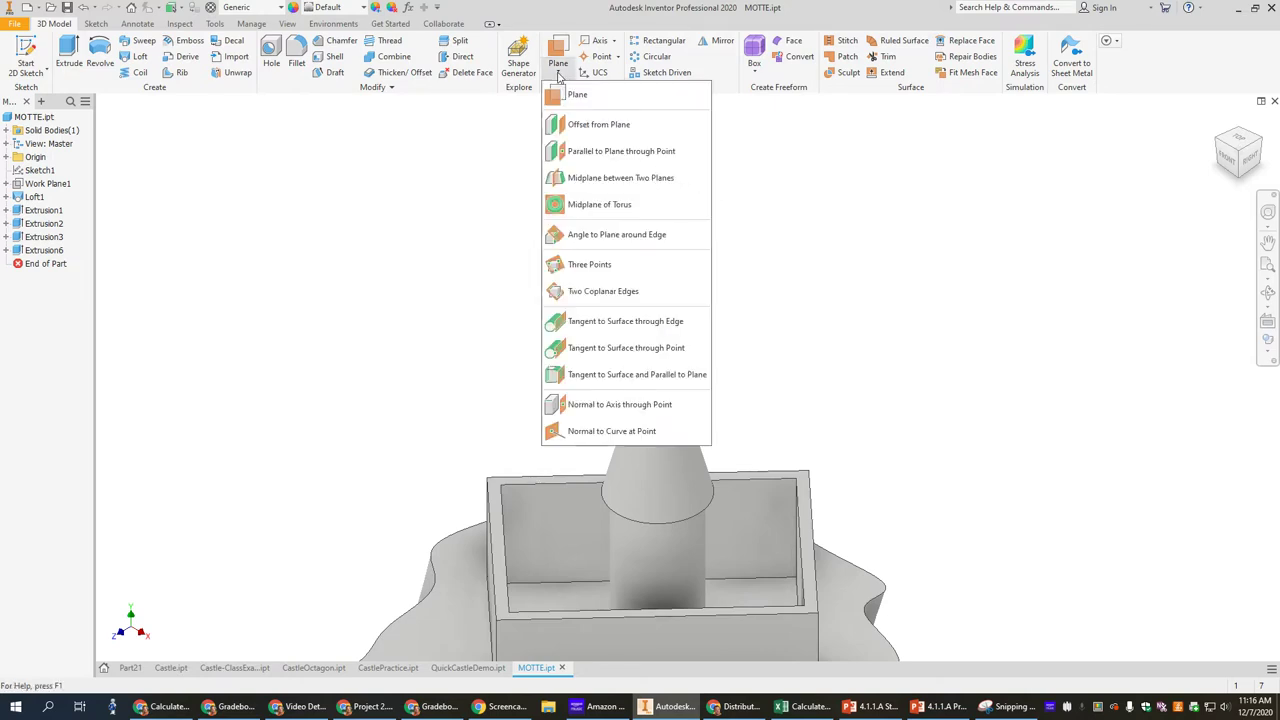
{"action": "left_click", "coordinate": [594, 376]}
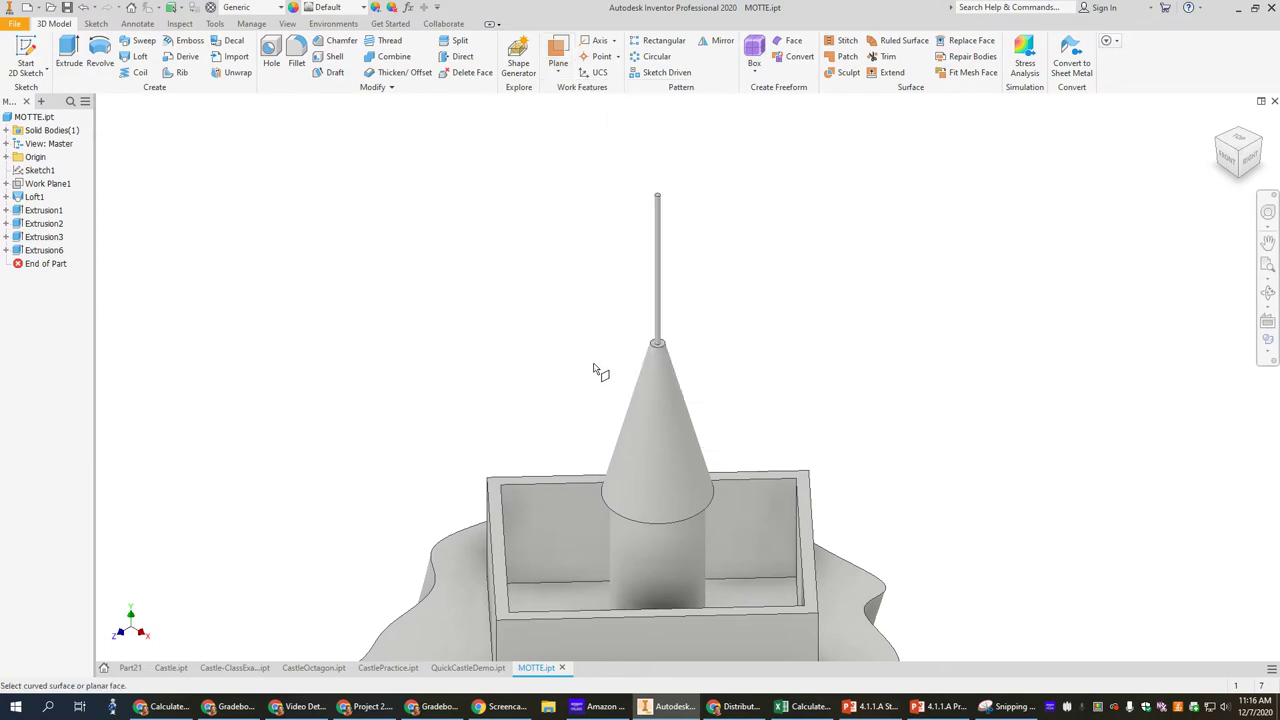
{"action": "left_click", "coordinate": [657, 290]}
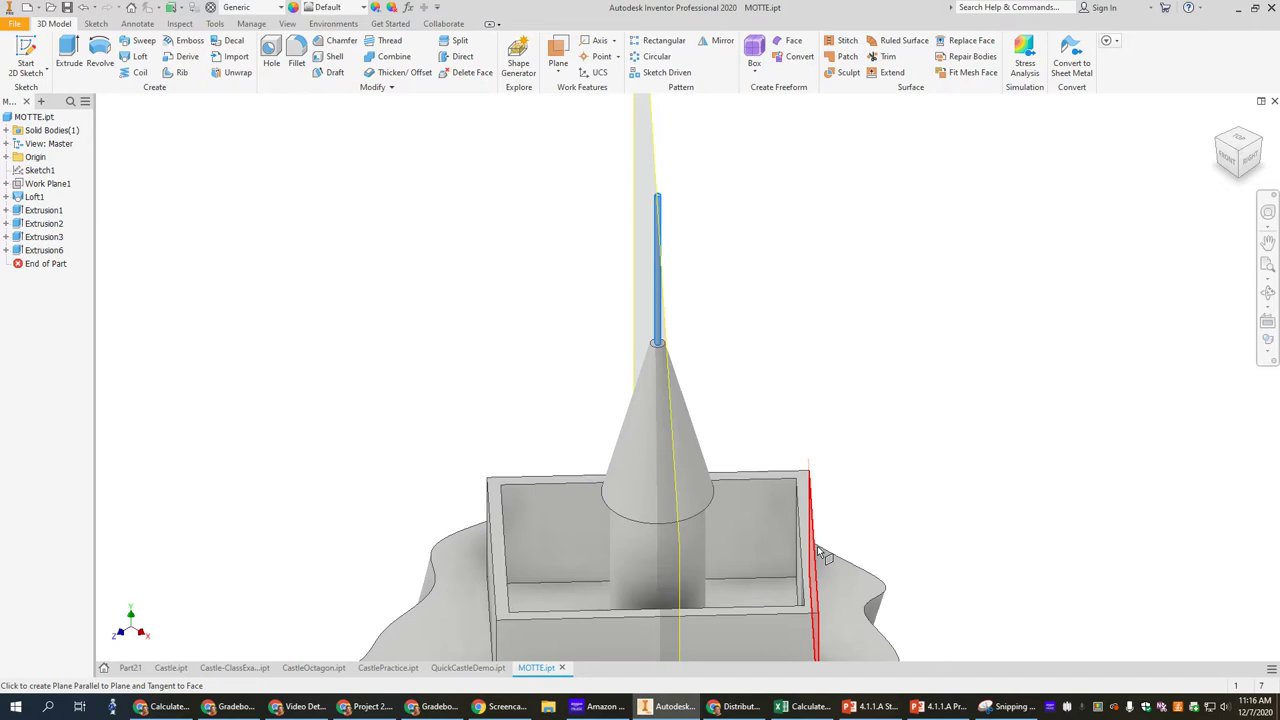
{"action": "left_click", "coordinate": [817, 545]}
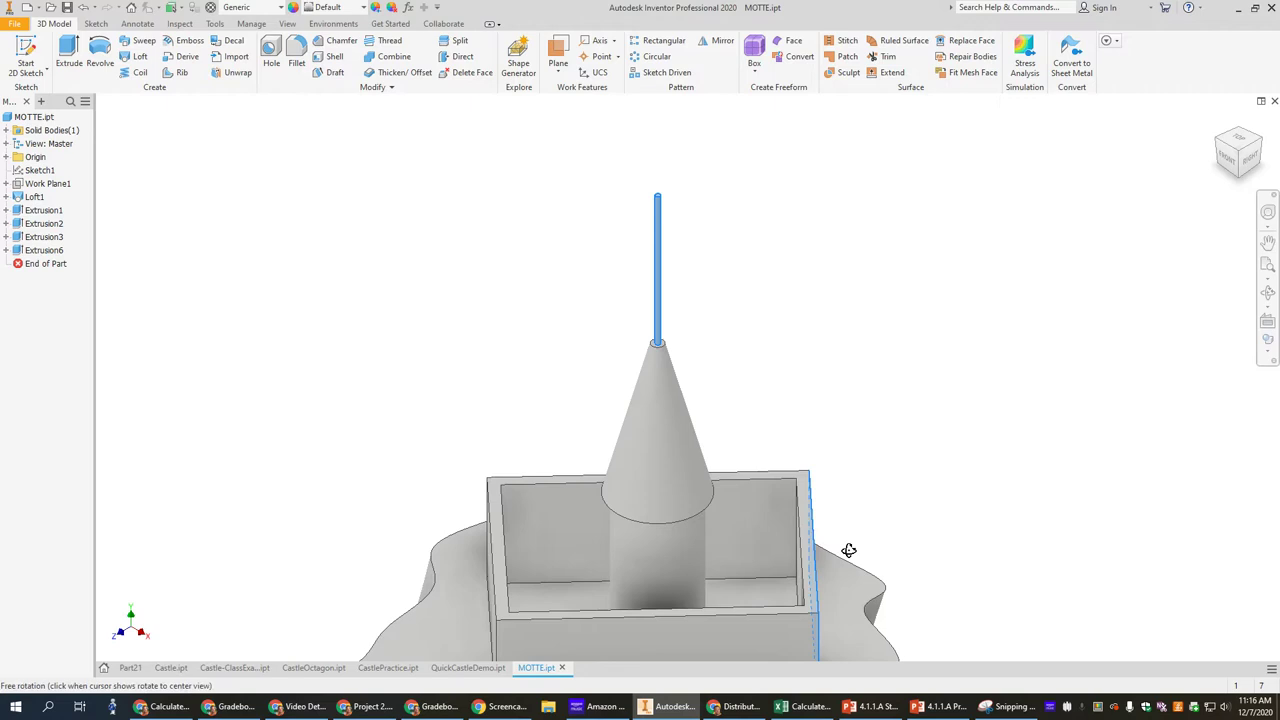
{"action": "middle_click_drag", "start_coordinate": [849, 551], "coordinate": [789, 531], "text": "shift"}
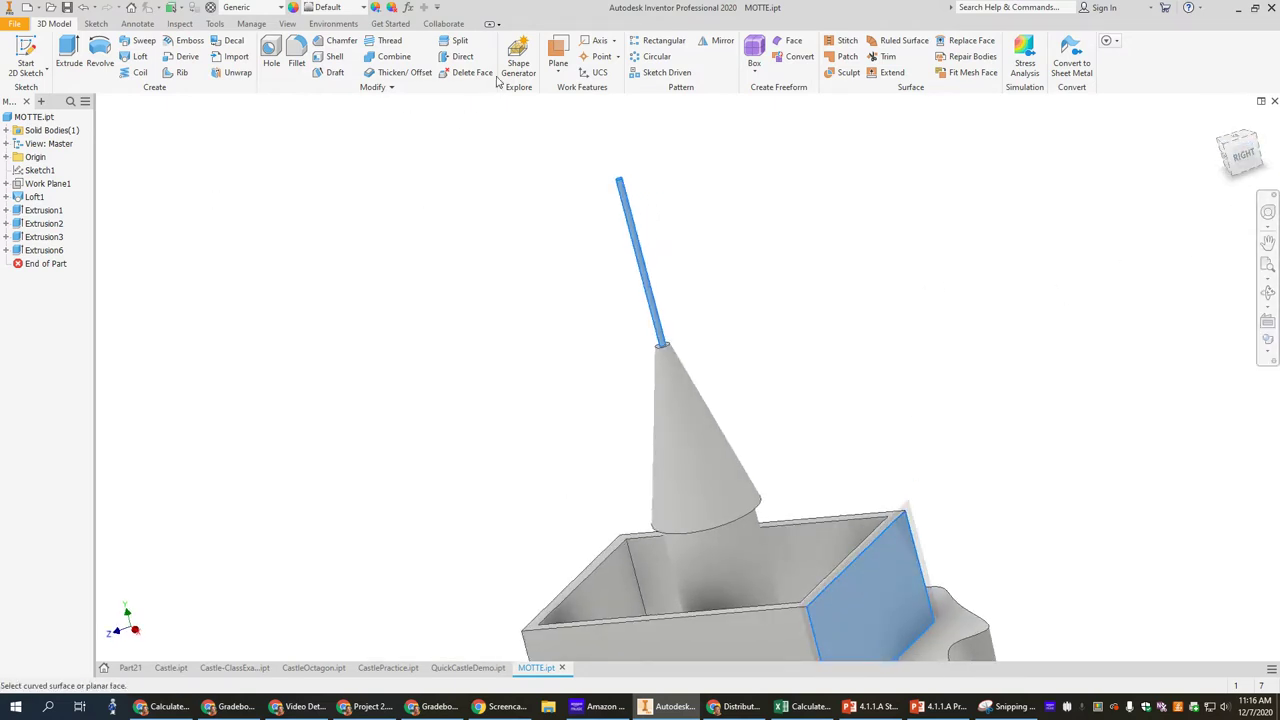
- Create Work Plane4 tangent to the flagpole and parallel to the wall's right face
{"action": "left_click", "coordinate": [558, 70]}
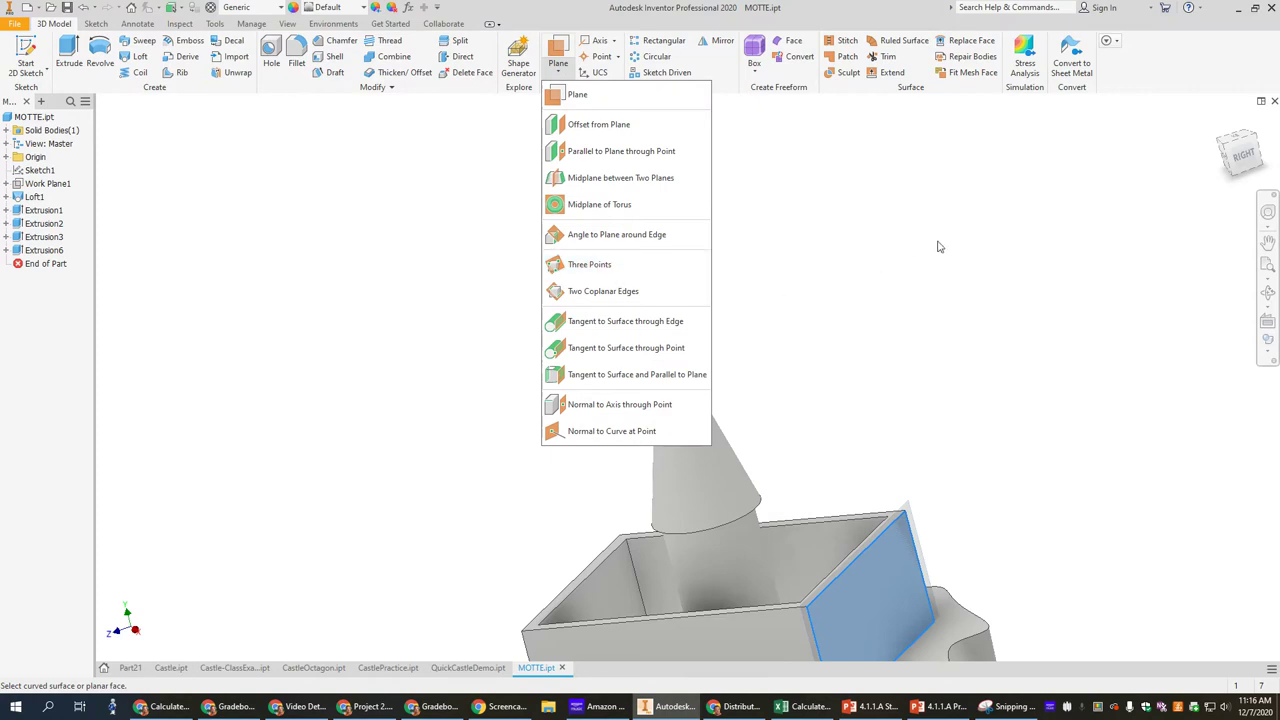
{"action": "left_click", "coordinate": [418, 246]}
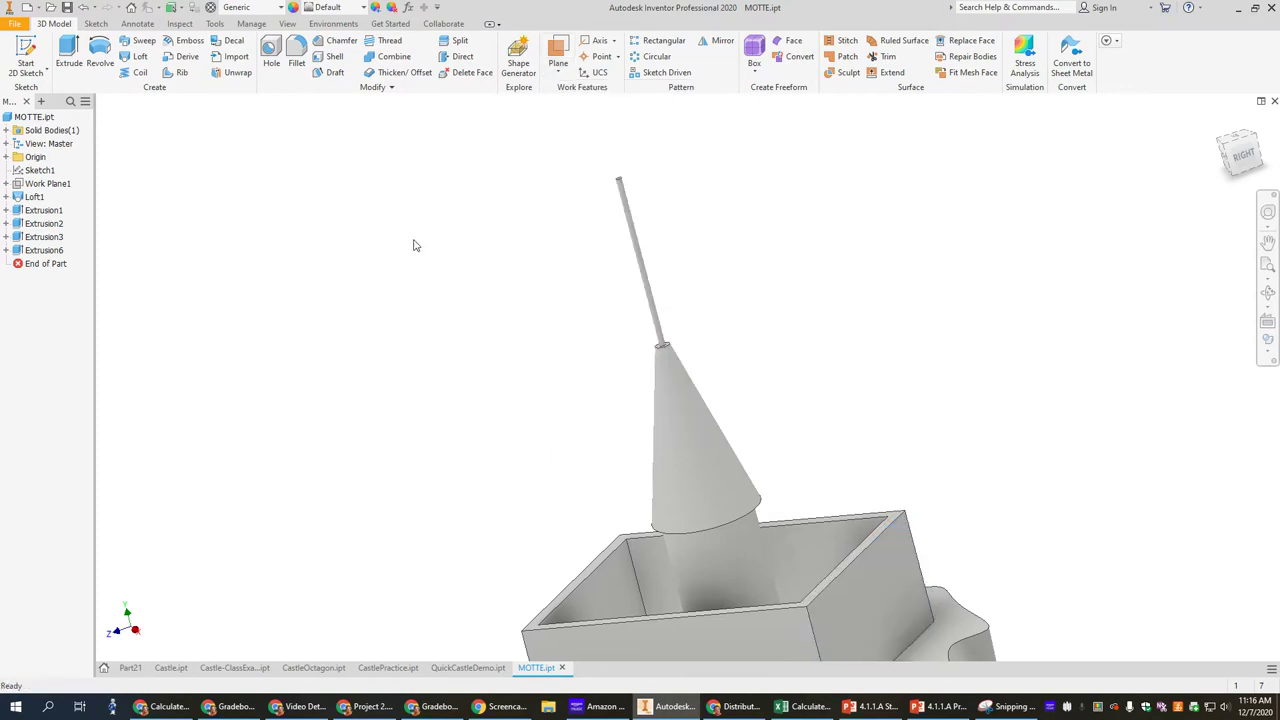
{"action": "left_click", "coordinate": [558, 68]}
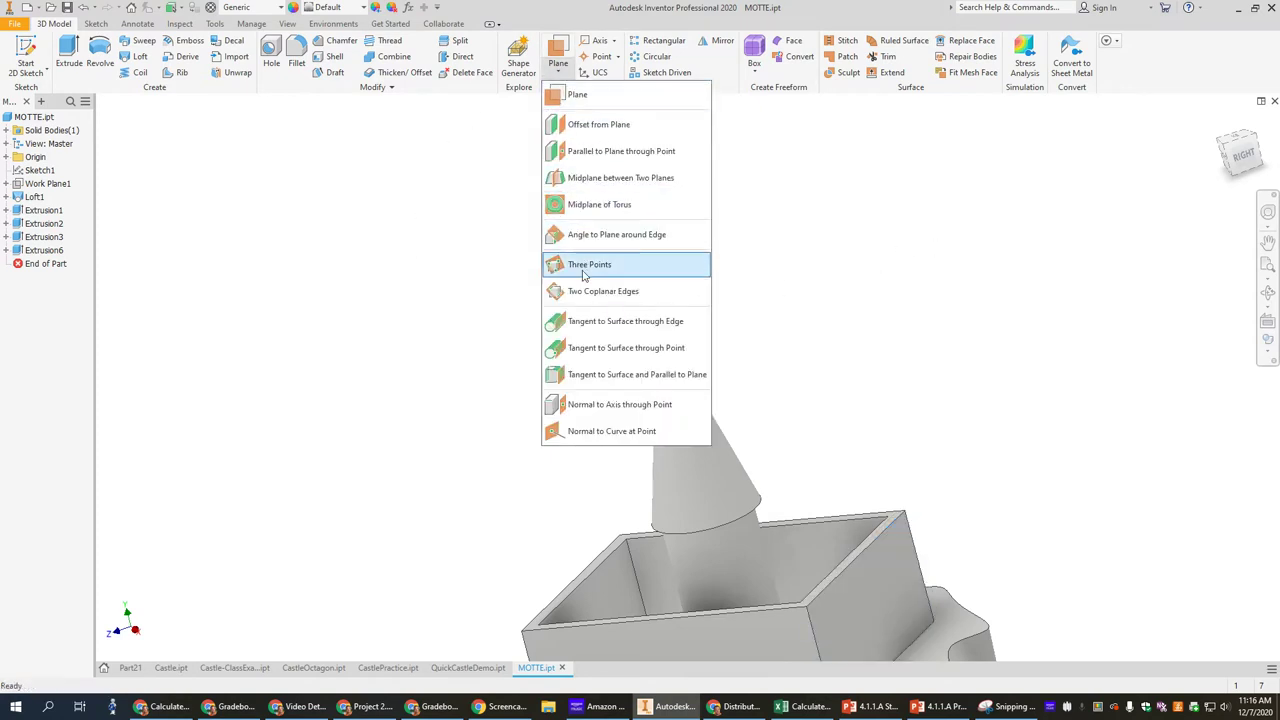
{"action": "left_click", "coordinate": [588, 375]}
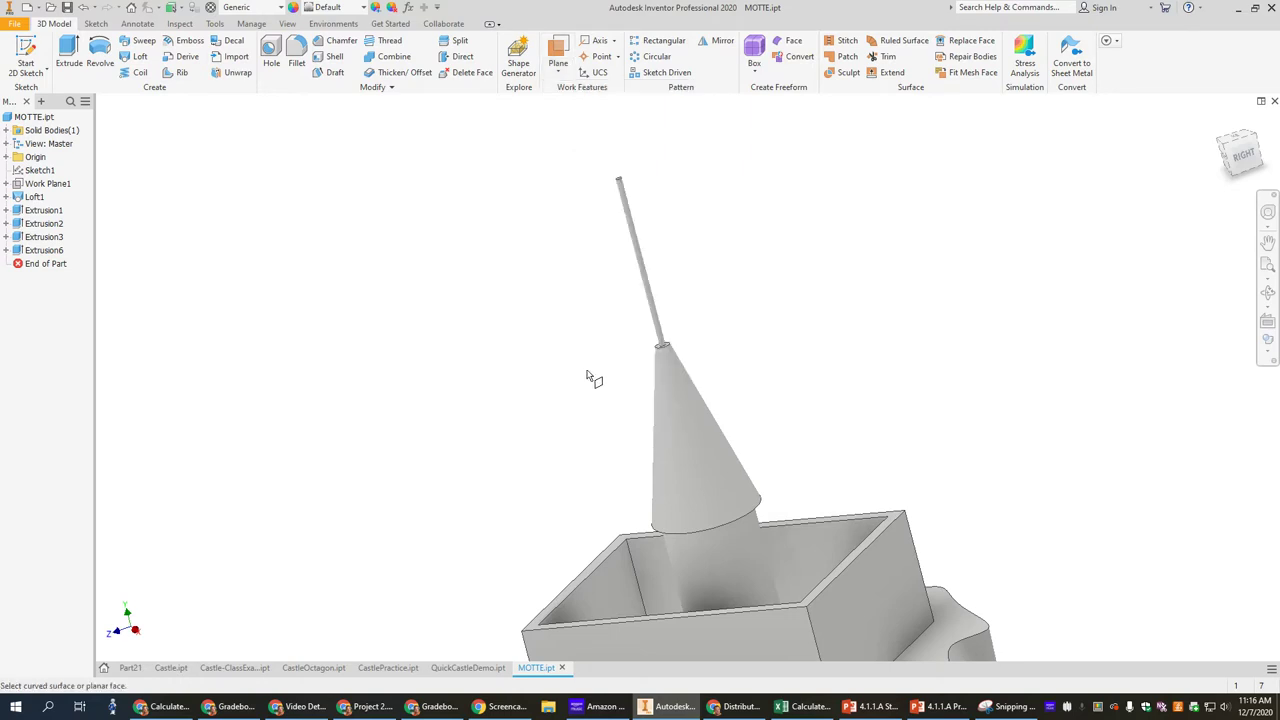
{"action": "left_click", "coordinate": [656, 308]}
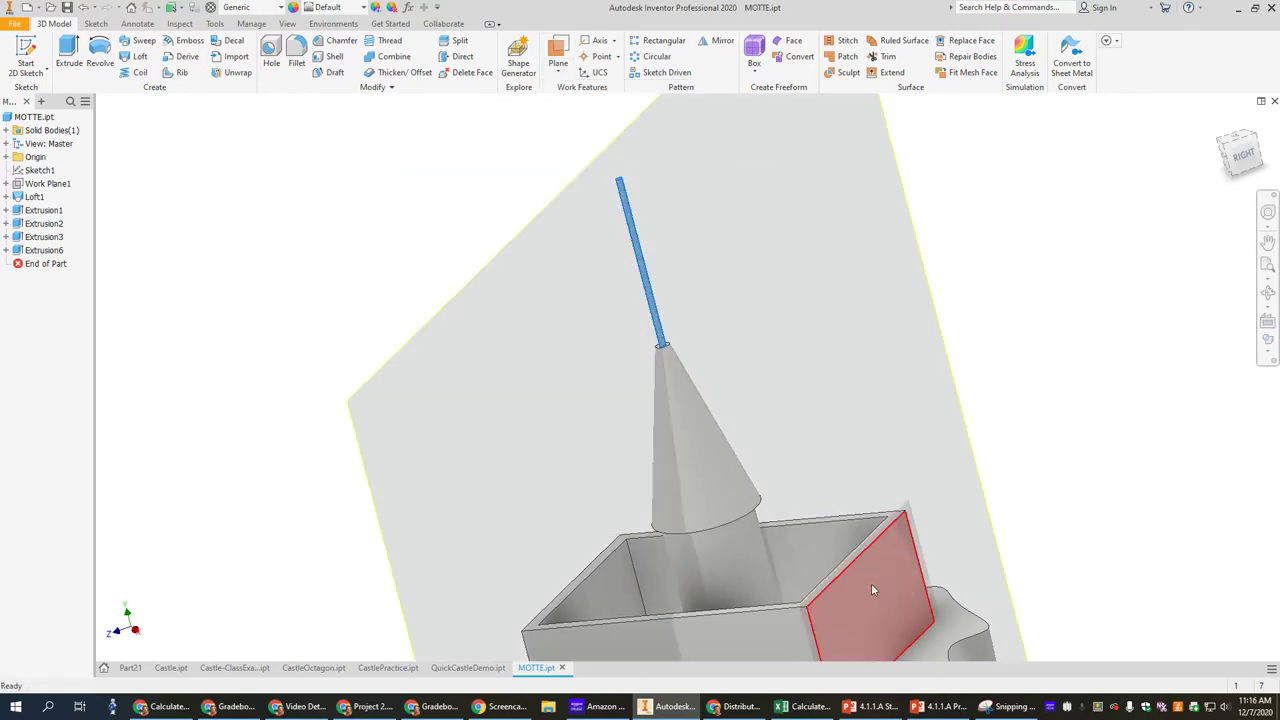
{"action": "left_click", "coordinate": [873, 587]}
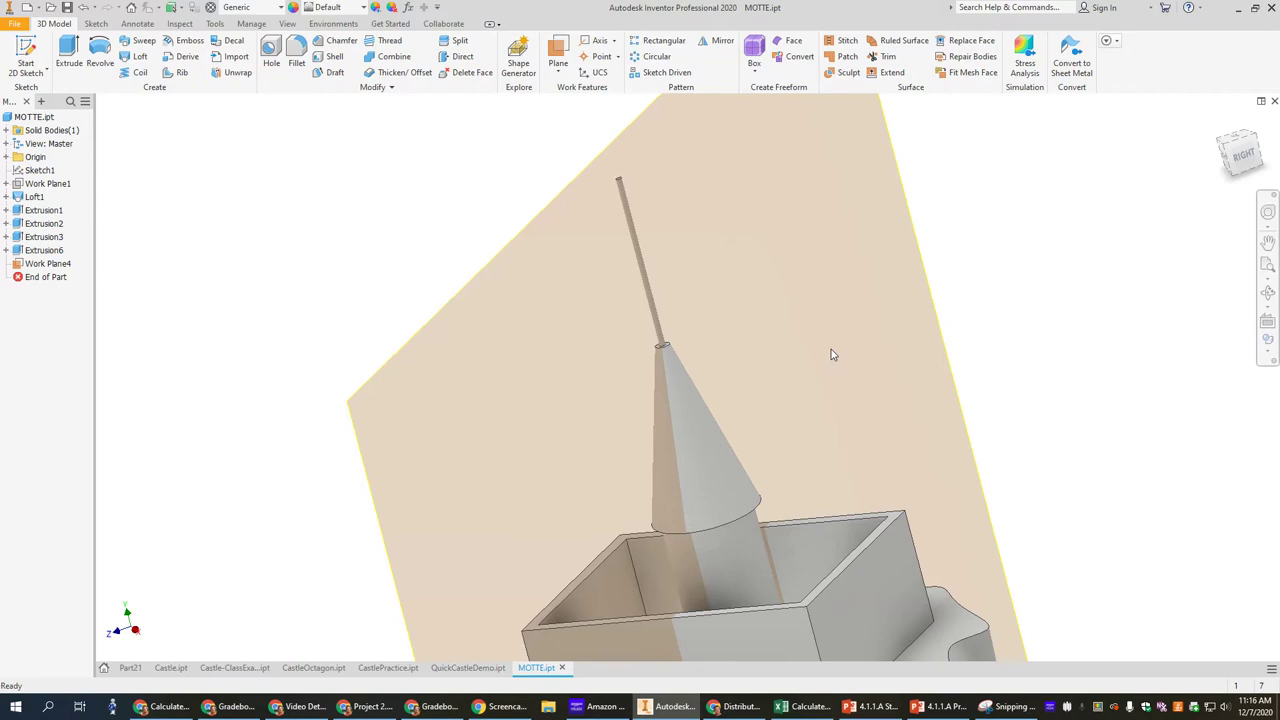
- View the model from the right and start a new sketch on Work Plane4
{"action": "middle_click_drag", "start_coordinate": [831, 352], "coordinate": [1117, 192], "text": "shift"}
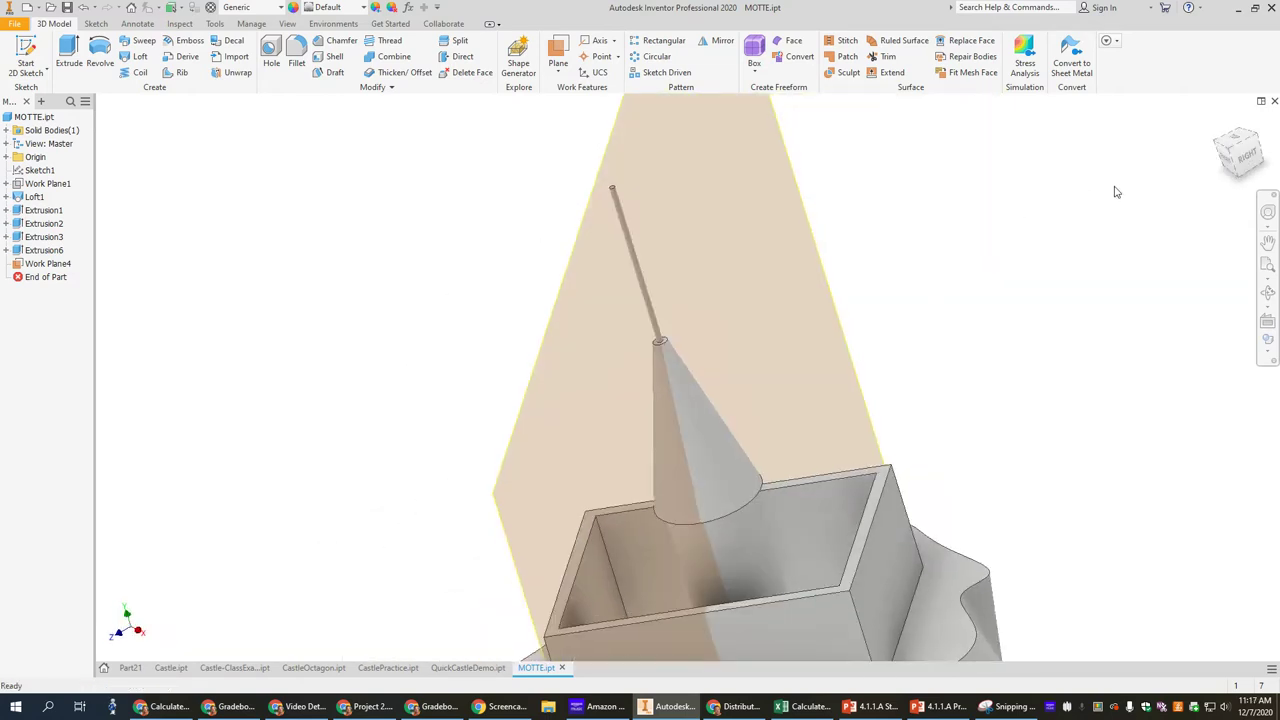
{"action": "left_click", "coordinate": [1250, 160]}
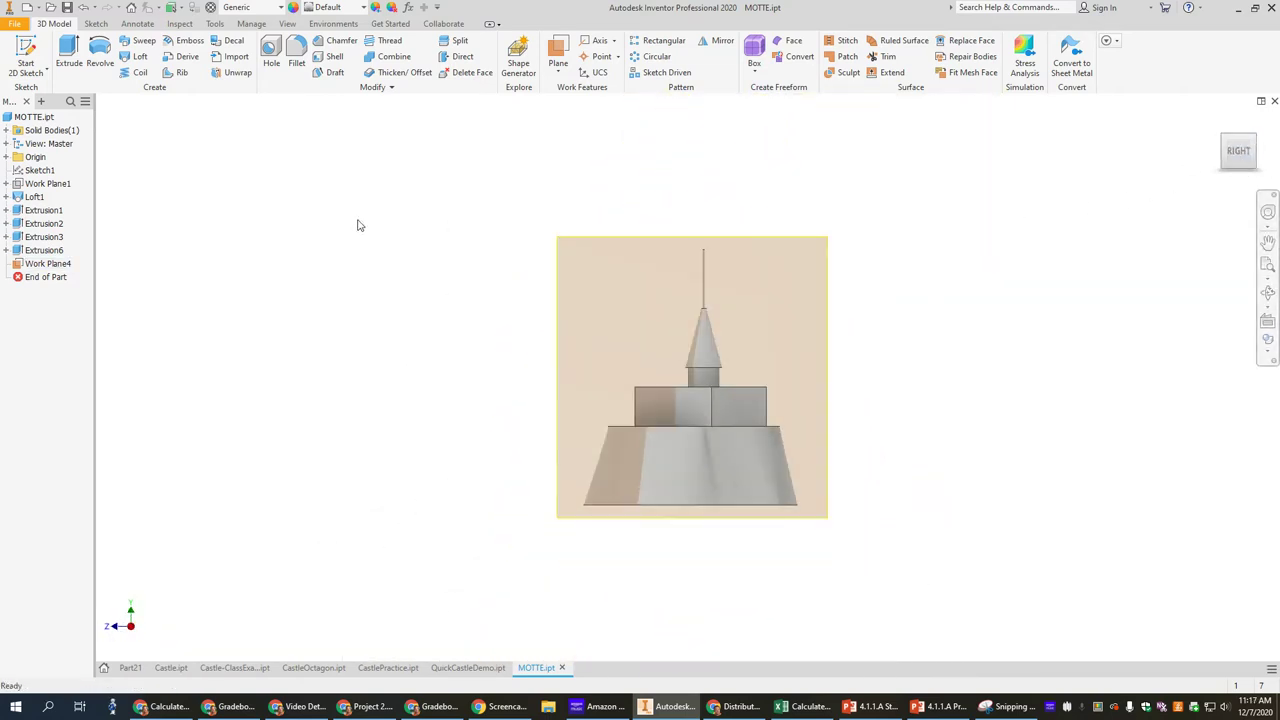
{"action": "right_click", "coordinate": [44, 268]}
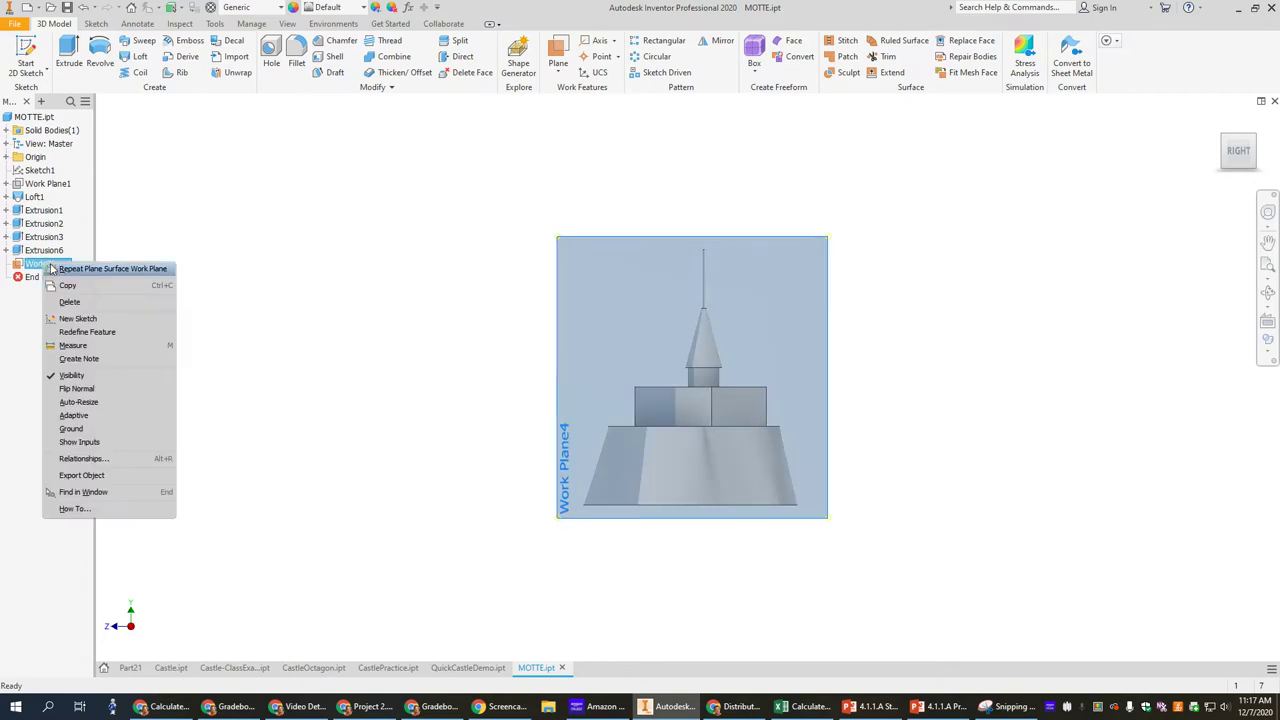
{"action": "left_click", "coordinate": [90, 320]}
{"action": "scroll", "coordinate": [697, 150], "scroll_direction": "up", "scroll_amount": 3}
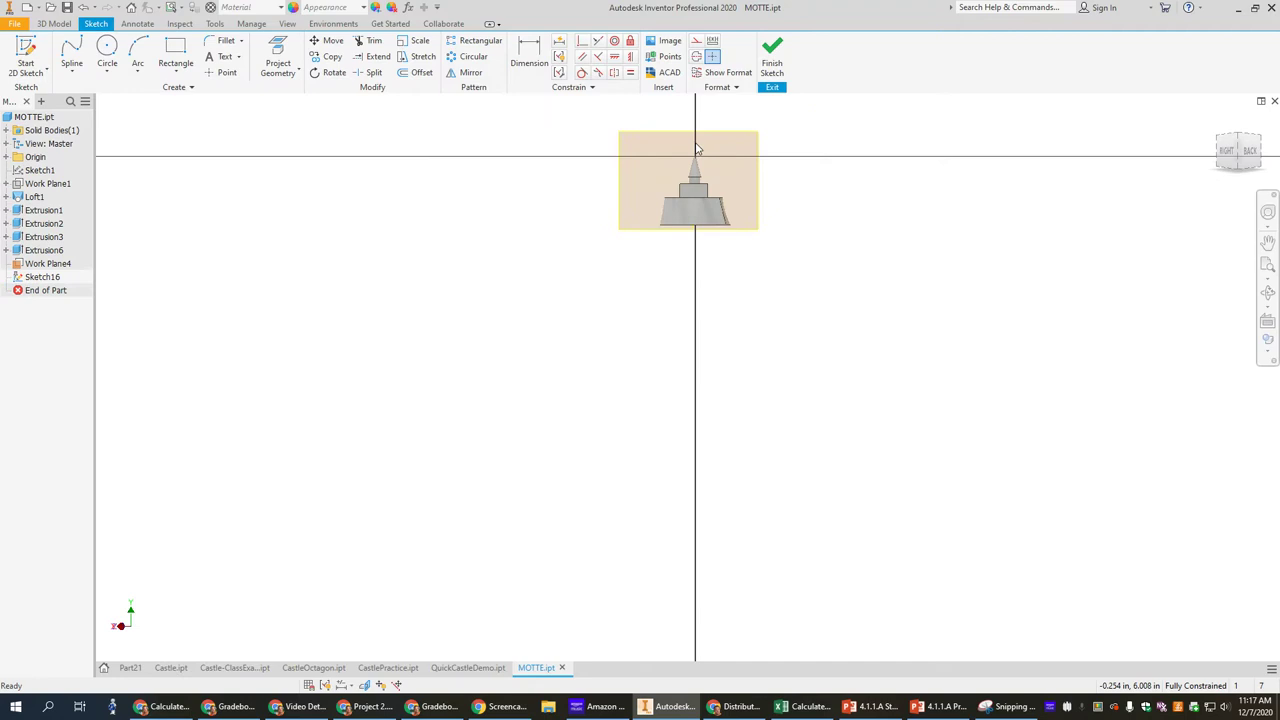
{"action": "scroll", "coordinate": [697, 150], "scroll_direction": "down", "scroll_amount": 6}
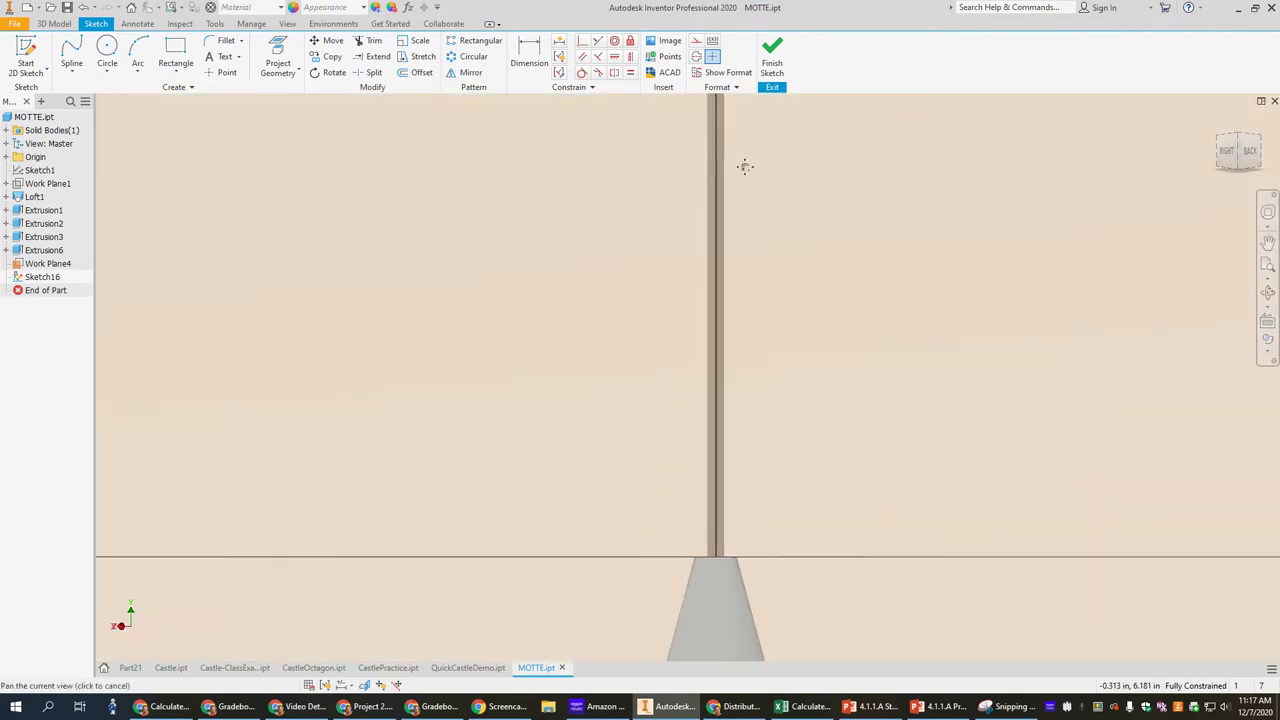
{"action": "mouse_move", "coordinate": [744, 166]}
{"action": "left_mouse_down"}
{"action": "mouse_move", "coordinate": [720, 351]}
{"action": "mouse_move", "coordinate": [700, 323]}
{"action": "left_mouse_up"}
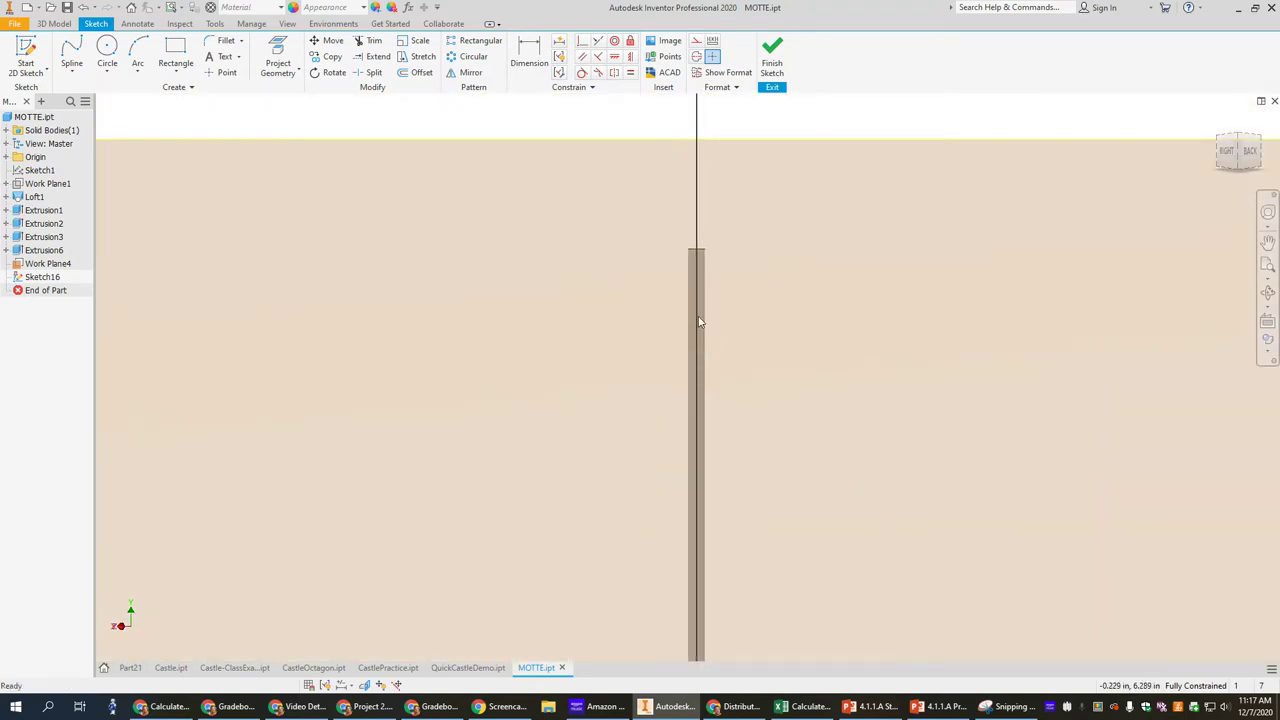
- Draw a narrow rectangle from the pole top partway down the pole and finish the sketch
{"action": "left_click", "coordinate": [174, 52]}
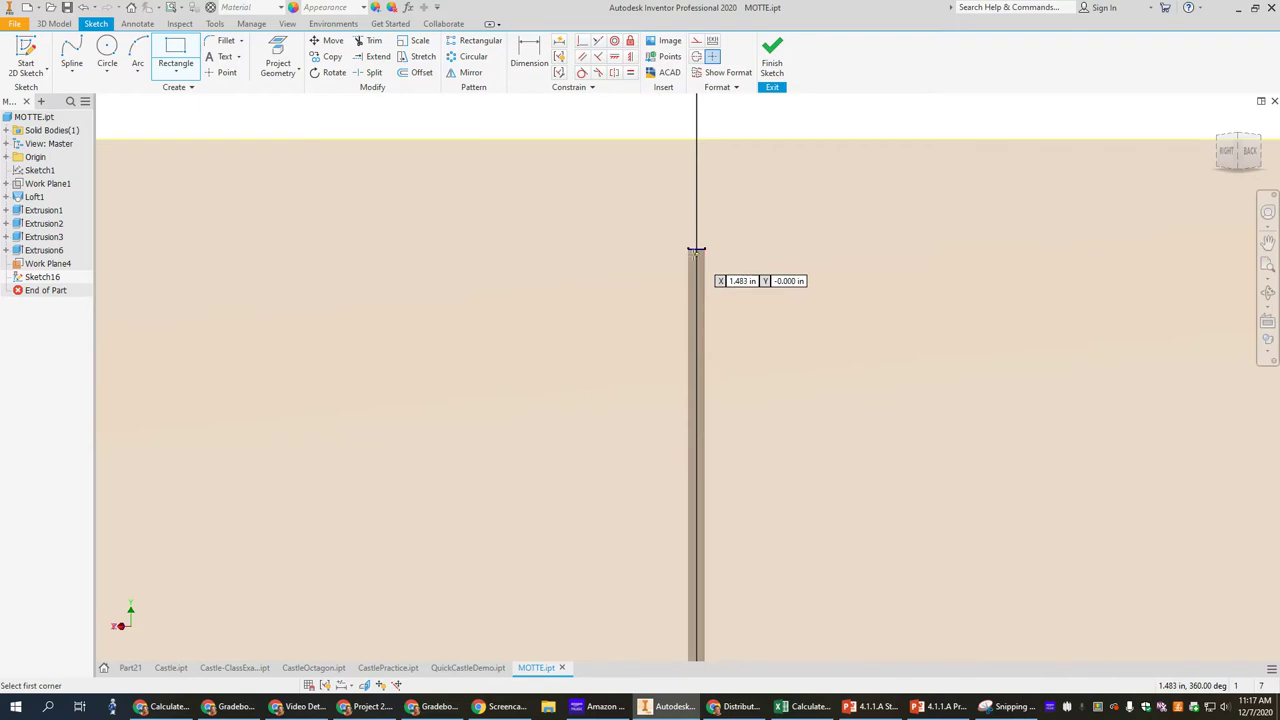
{"action": "scroll", "coordinate": [694, 251], "scroll_direction": "down", "scroll_amount": 3}
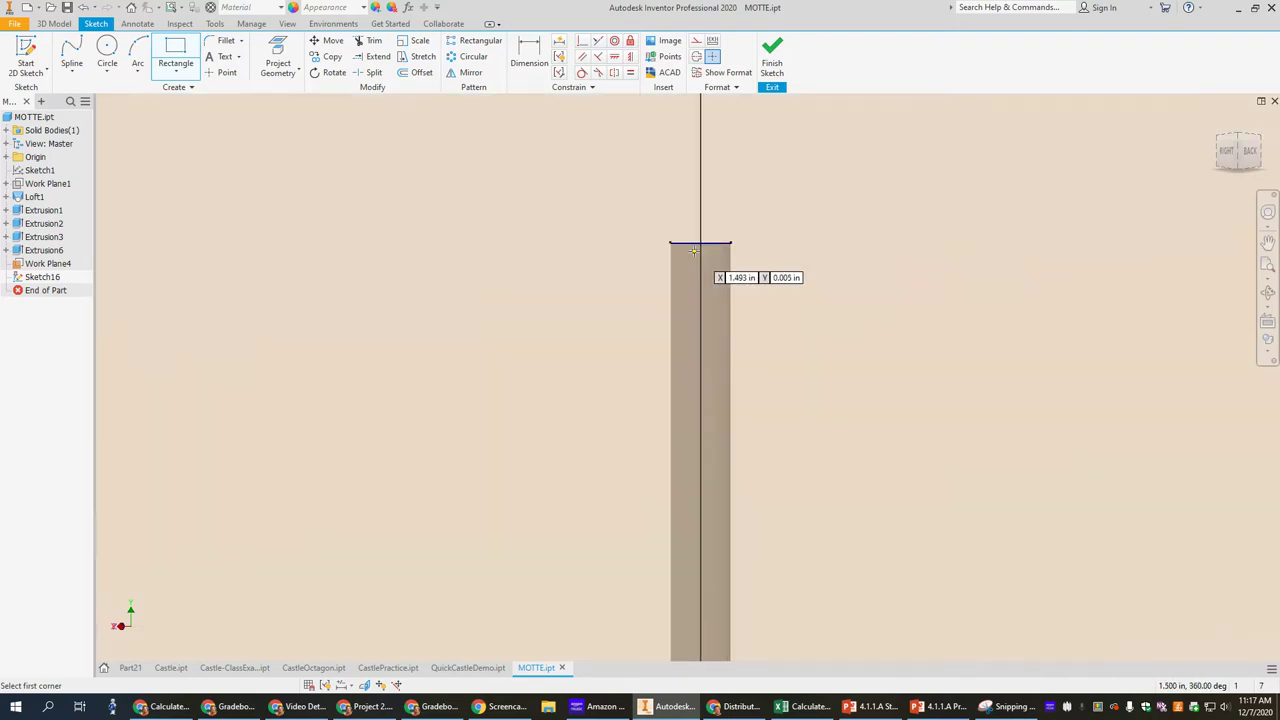
{"action": "left_click", "coordinate": [690, 244]}
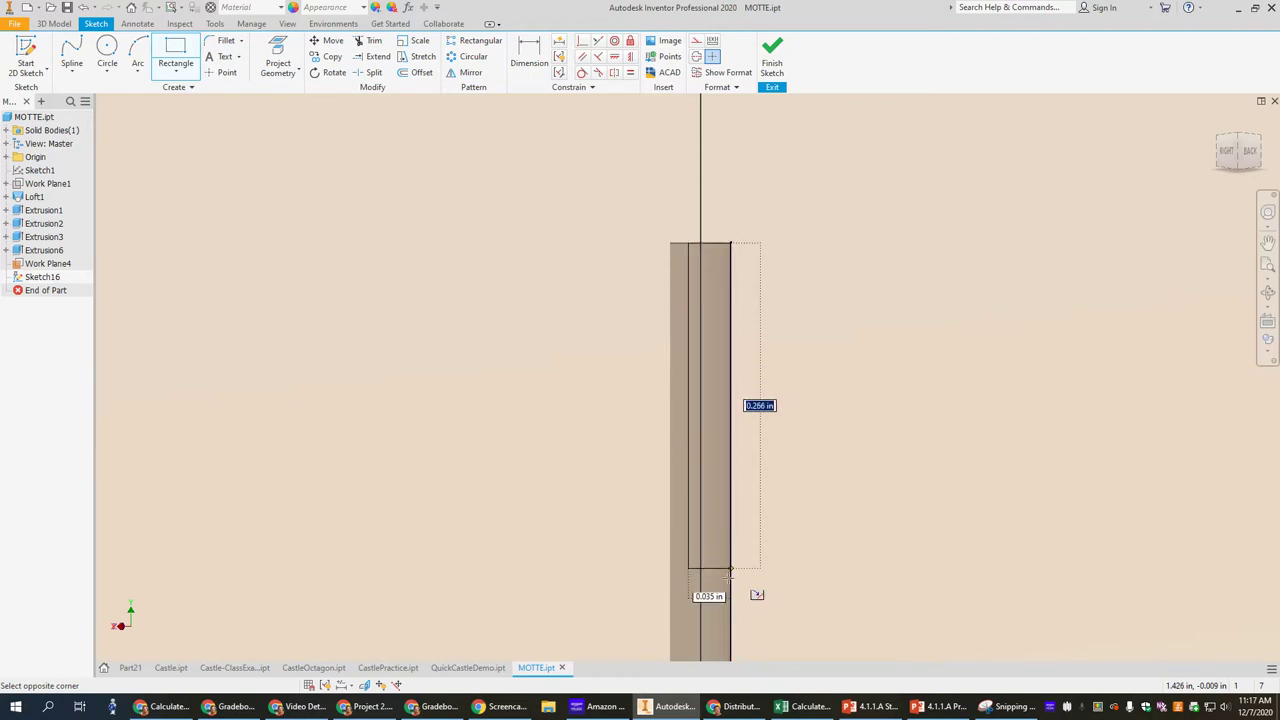
{"action": "scroll", "coordinate": [730, 570], "scroll_direction": "down", "scroll_amount": 3}
{"action": "scroll", "coordinate": [720, 600], "scroll_direction": "up", "scroll_amount": 5}
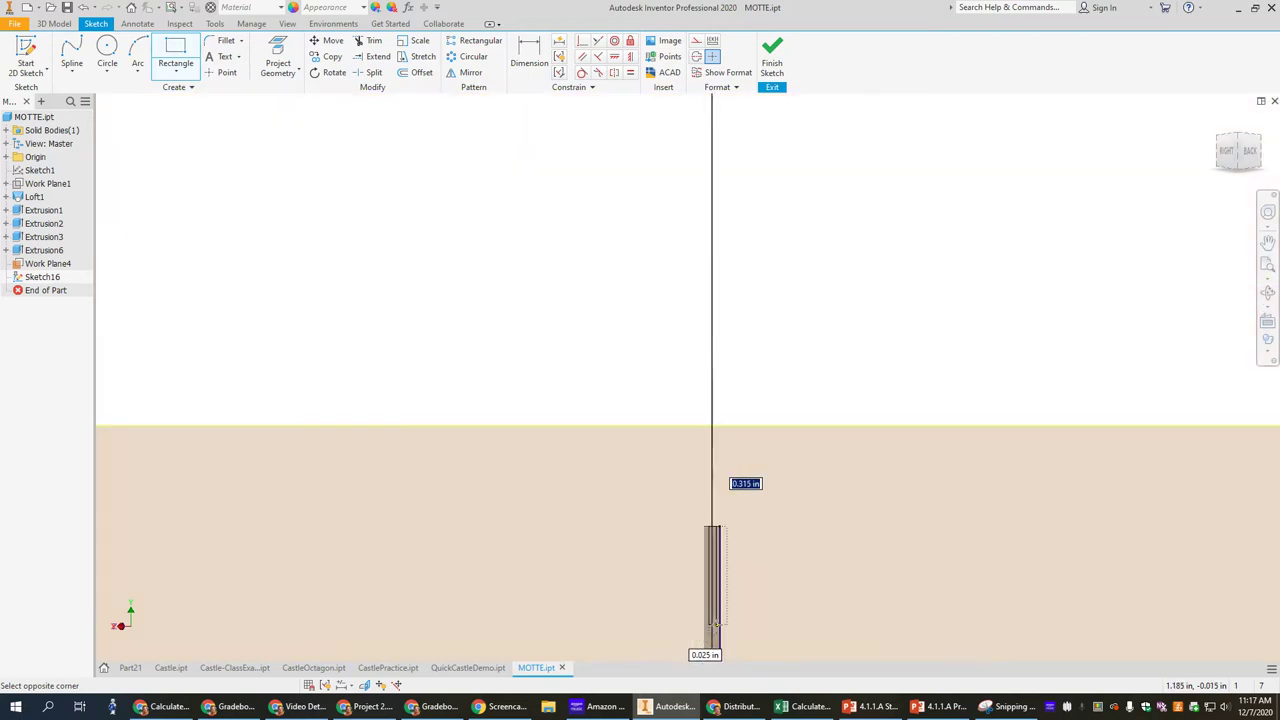
{"action": "middle_click_drag", "start_coordinate": [714, 625], "coordinate": [707, 240]}
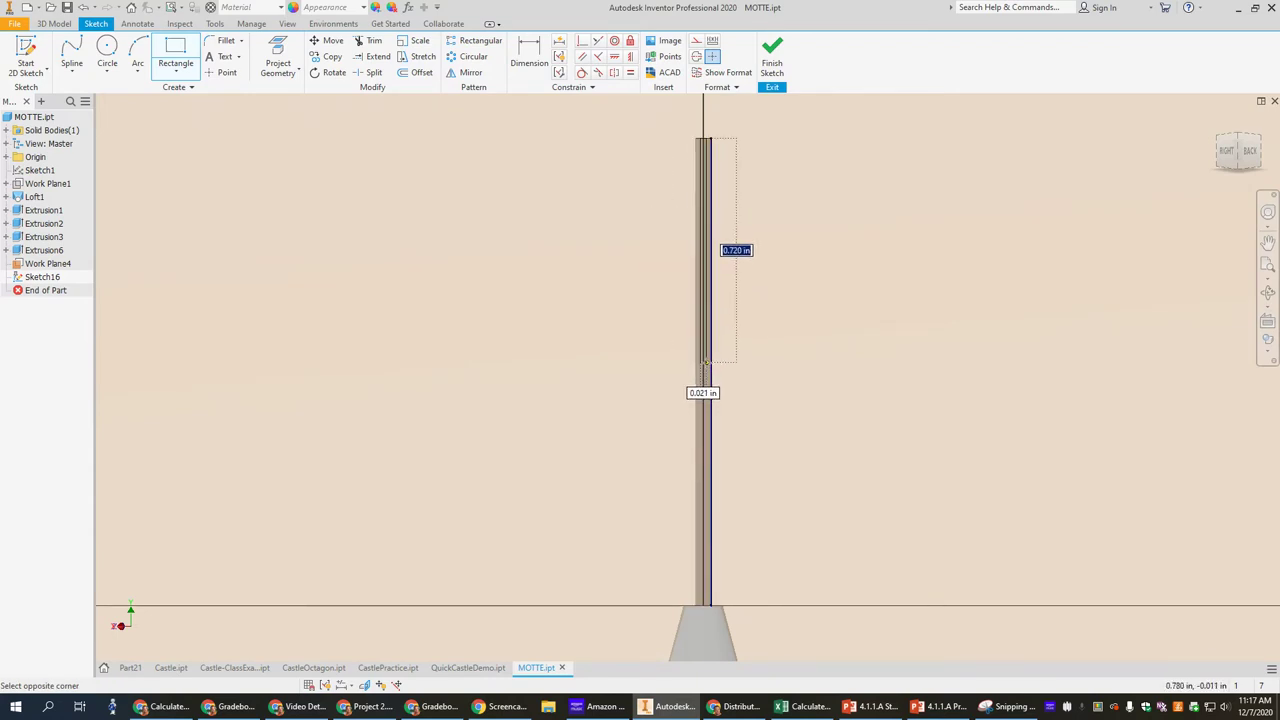
{"action": "left_click", "coordinate": [706, 362]}
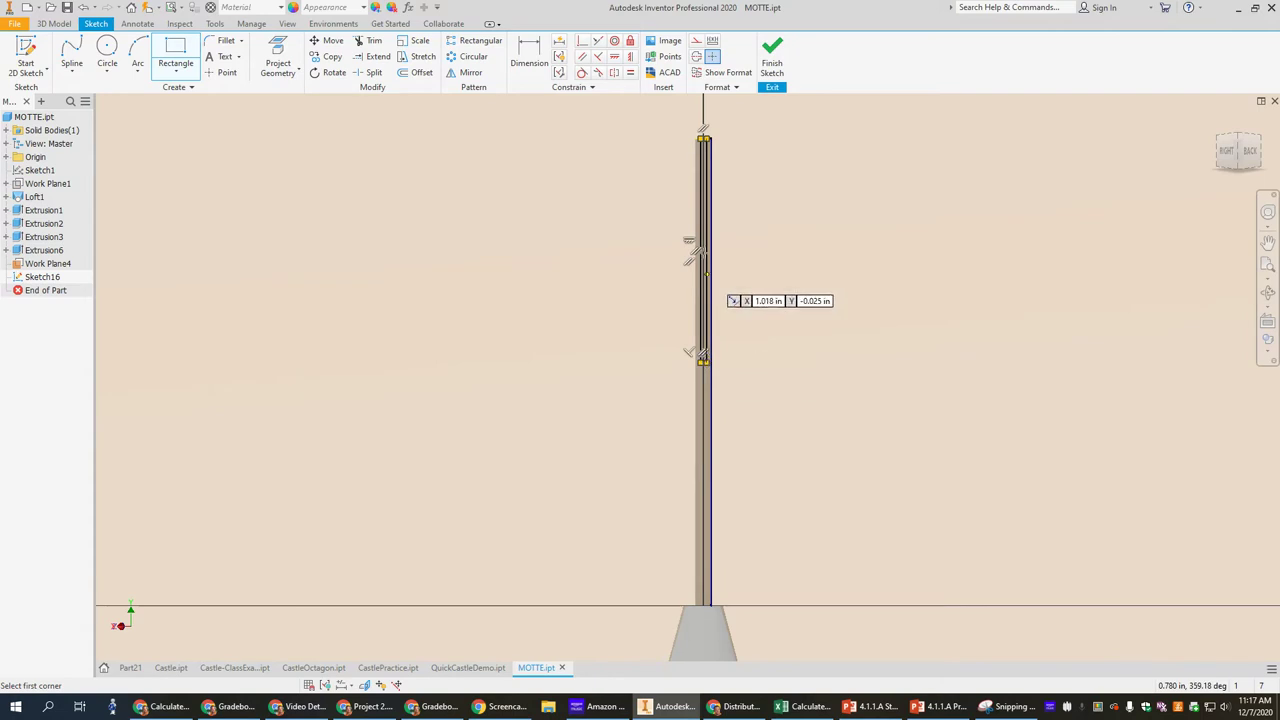
{"action": "left_click", "coordinate": [772, 57]}
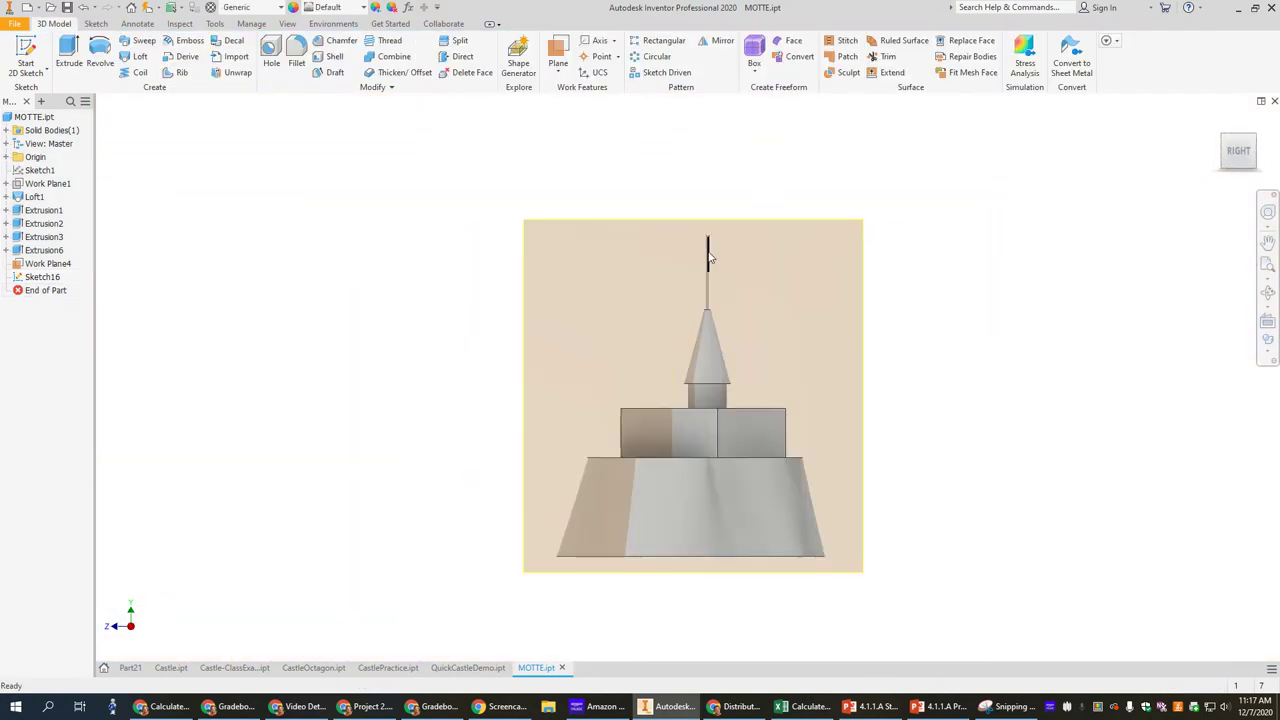
- Zoom in and switch to the top view, centring the flagpole's top face
{"action": "scroll", "coordinate": [708, 255], "scroll_direction": "down", "scroll_amount": 5}
{"action": "scroll", "coordinate": [708, 252], "scroll_direction": "down", "scroll_amount": 2}
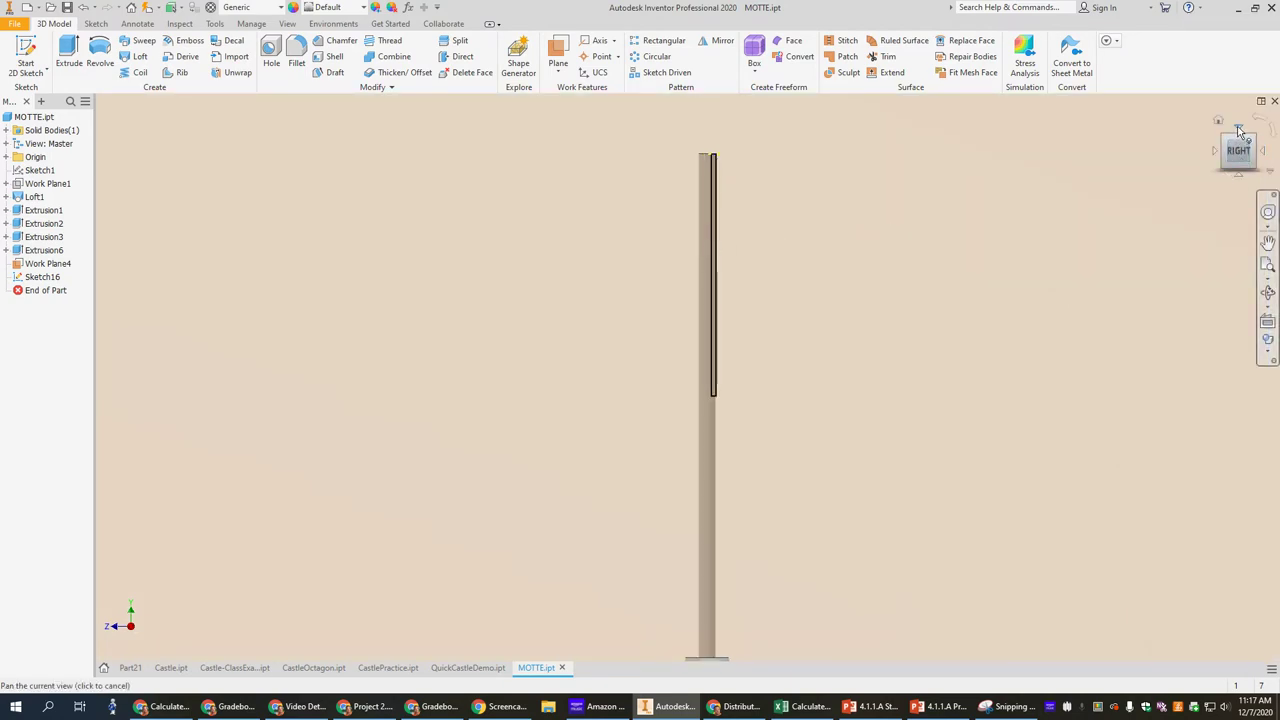
{"action": "left_click", "coordinate": [1239, 127]}
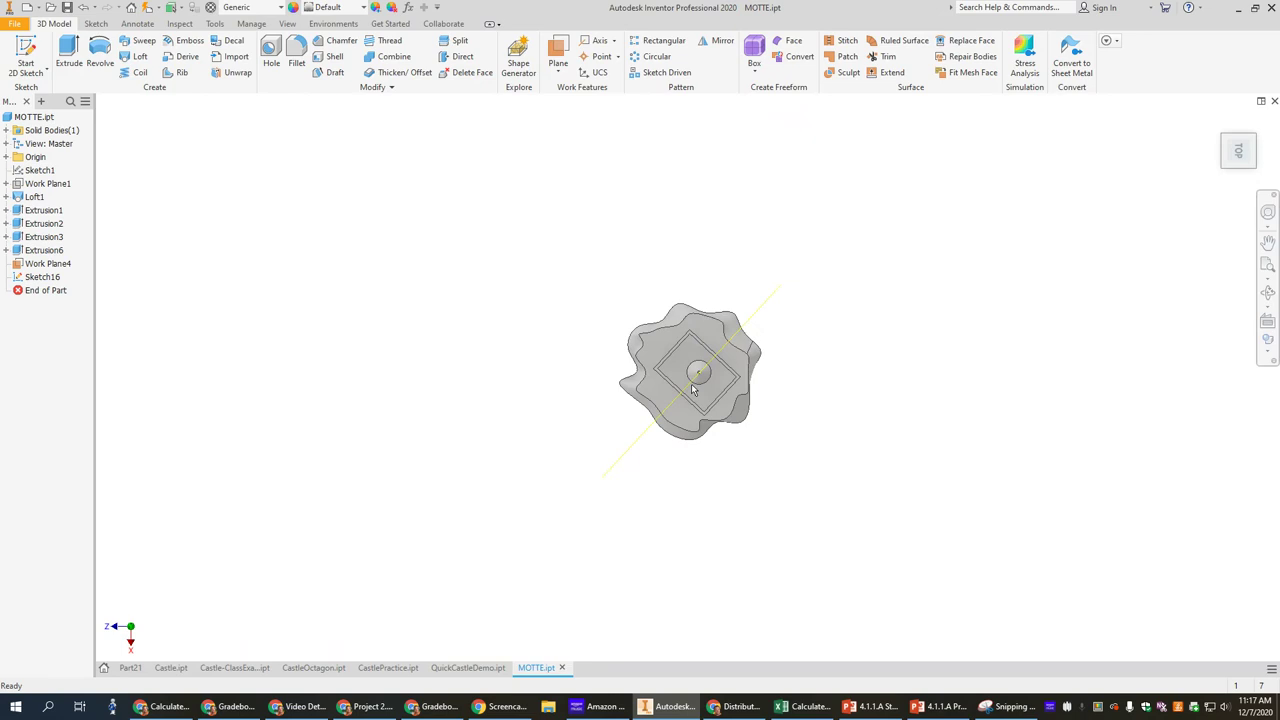
{"action": "scroll", "coordinate": [717, 357], "scroll_direction": "down", "scroll_amount": 5}
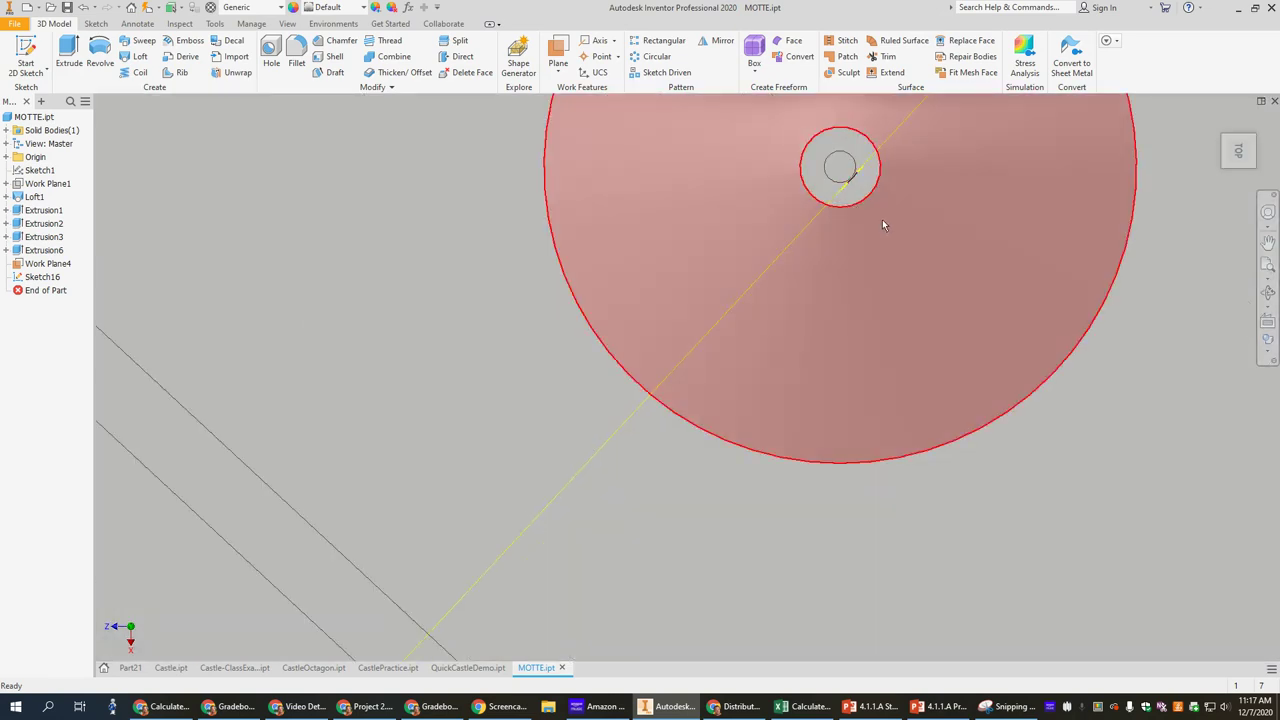
{"action": "middle_click_drag", "start_coordinate": [879, 224], "coordinate": [470, 204]}
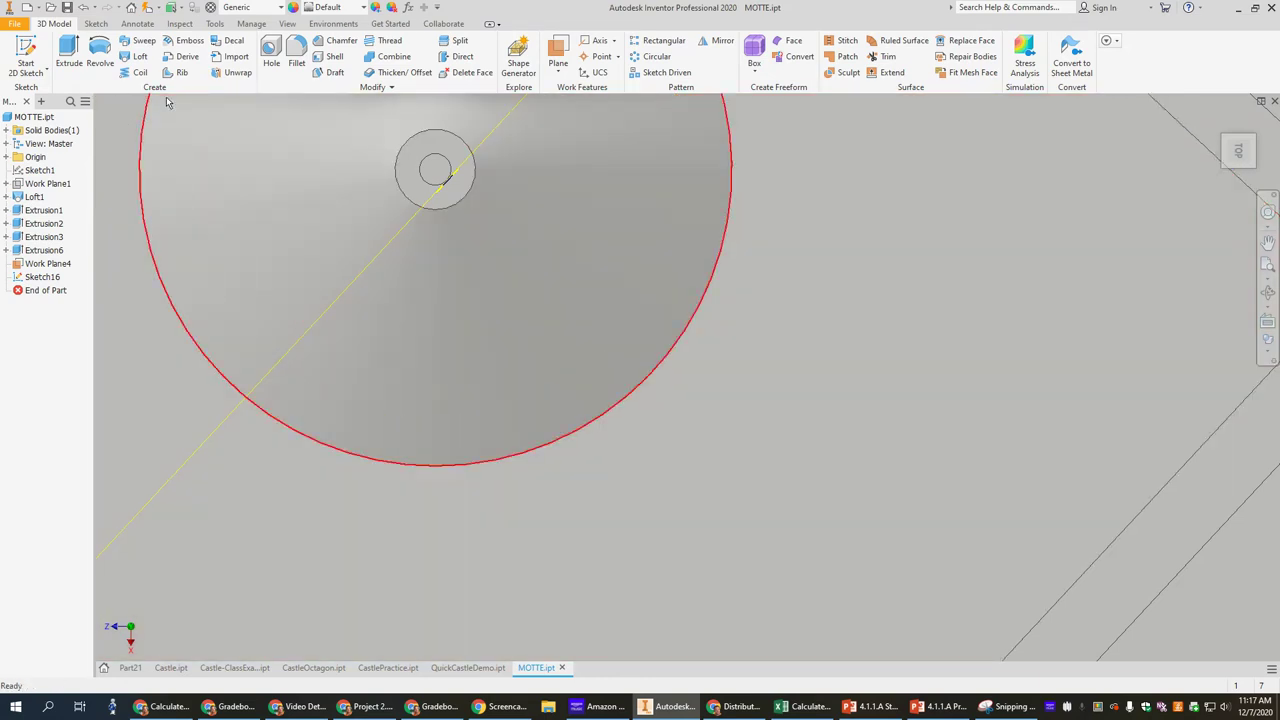
- Start a new sketch on the pole's top face with the interpolation spline tool
{"action": "right_click", "coordinate": [443, 175]}
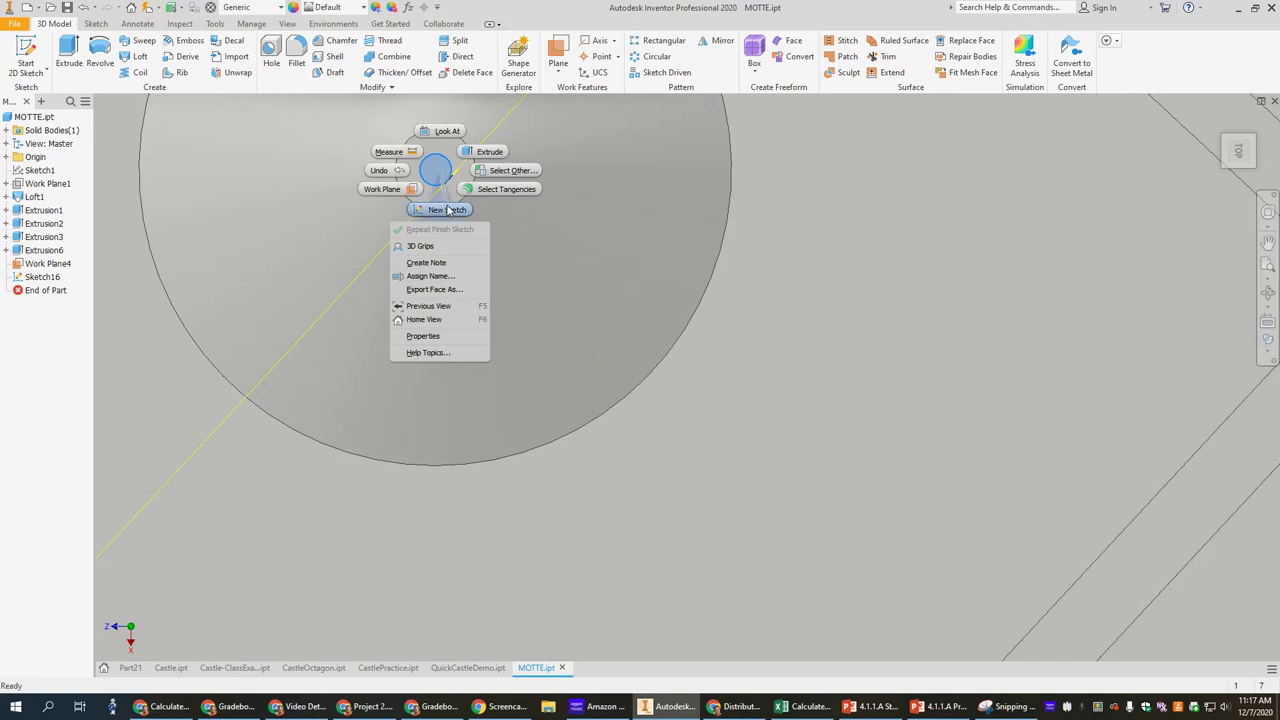
{"action": "left_click", "coordinate": [447, 210]}
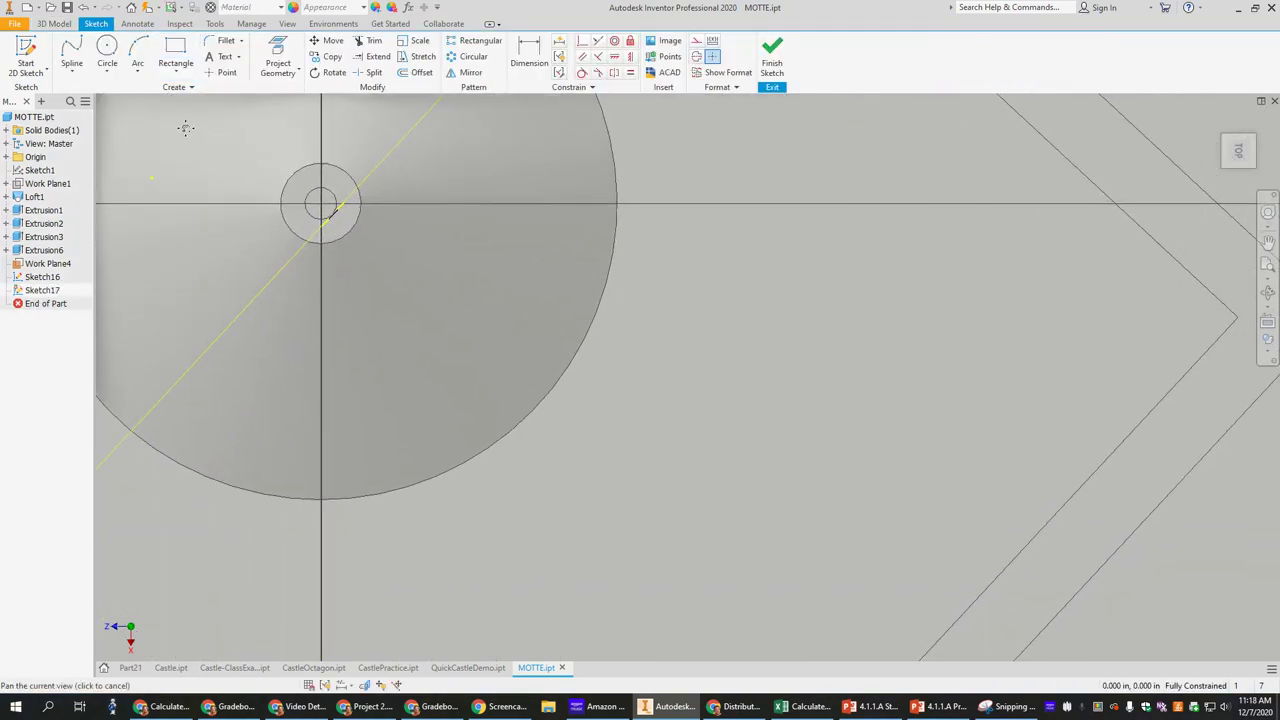
{"action": "left_click", "coordinate": [72, 72]}
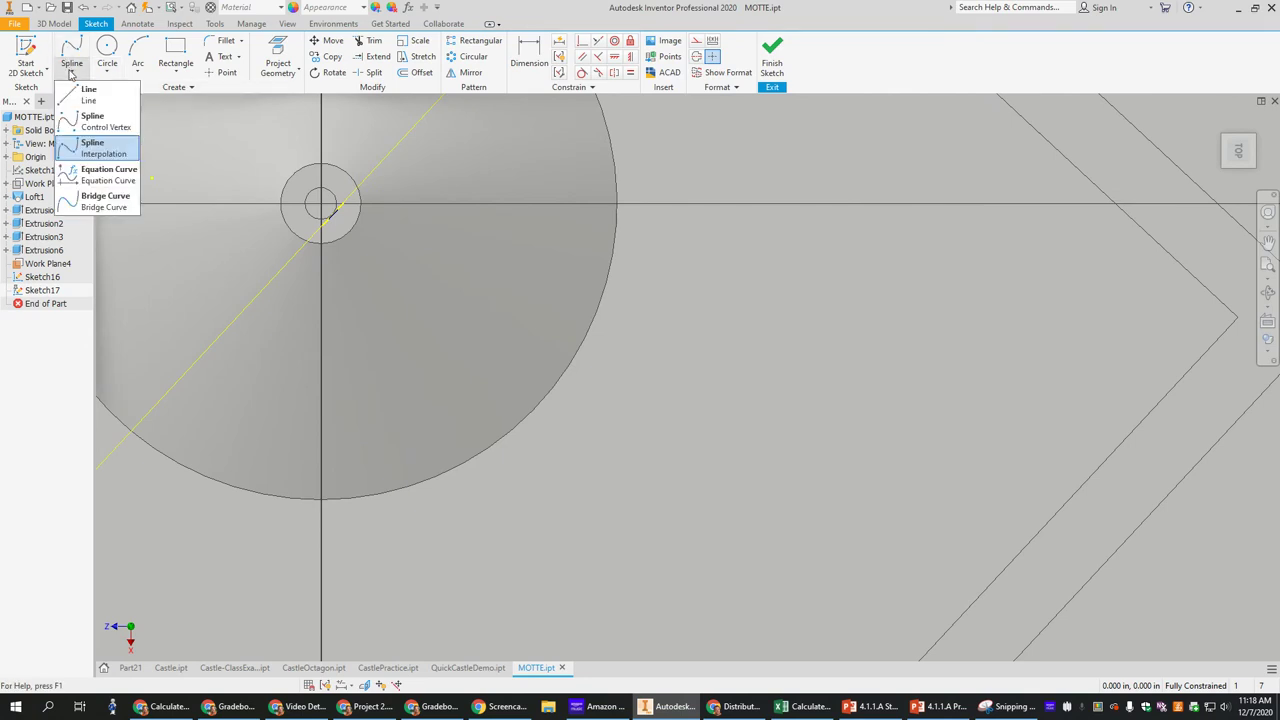
{"action": "left_click", "coordinate": [86, 95]}
{"action": "left_click", "coordinate": [68, 70]}
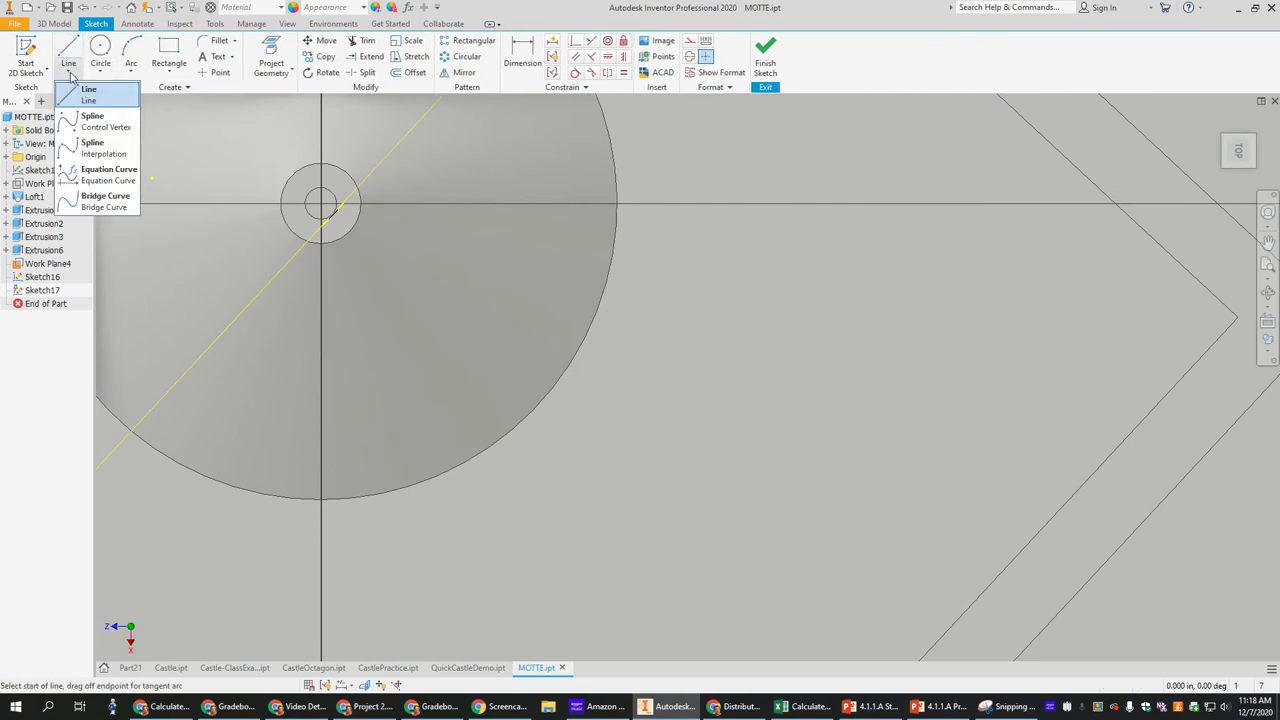
{"action": "left_click", "coordinate": [88, 150]}
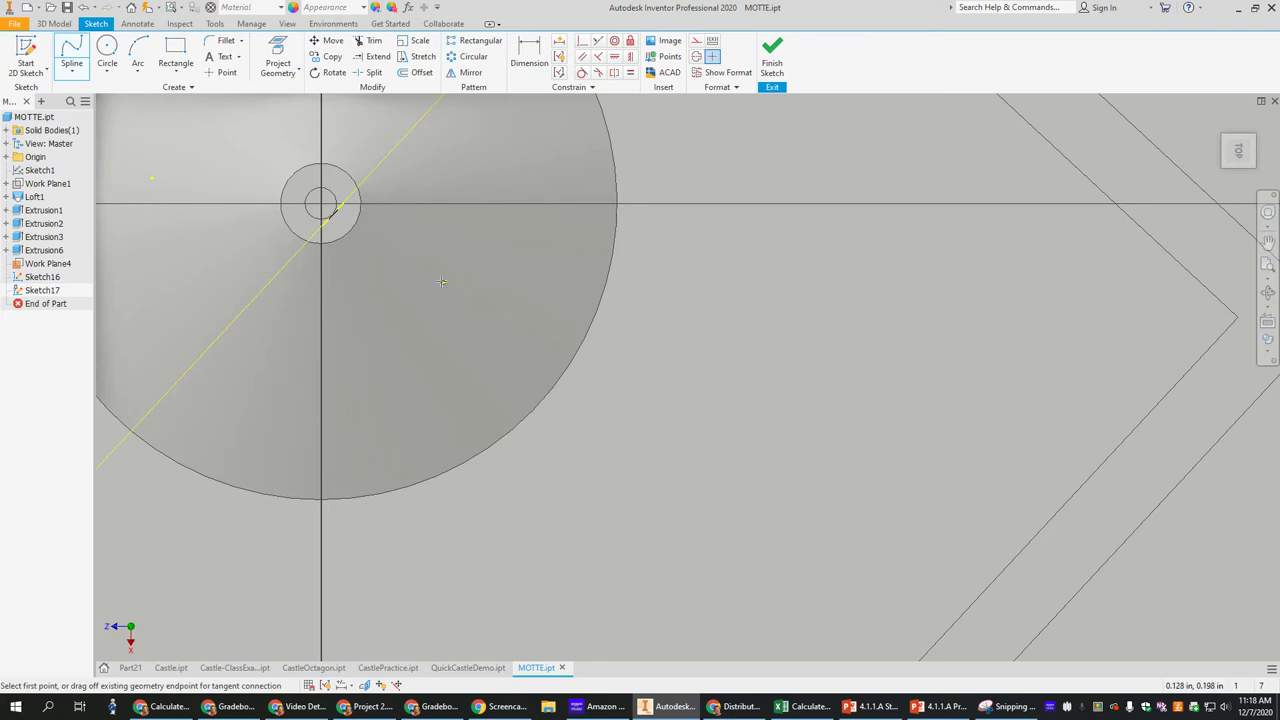
{"action": "scroll", "coordinate": [335, 215], "scroll_direction": "down", "scroll_amount": 3}
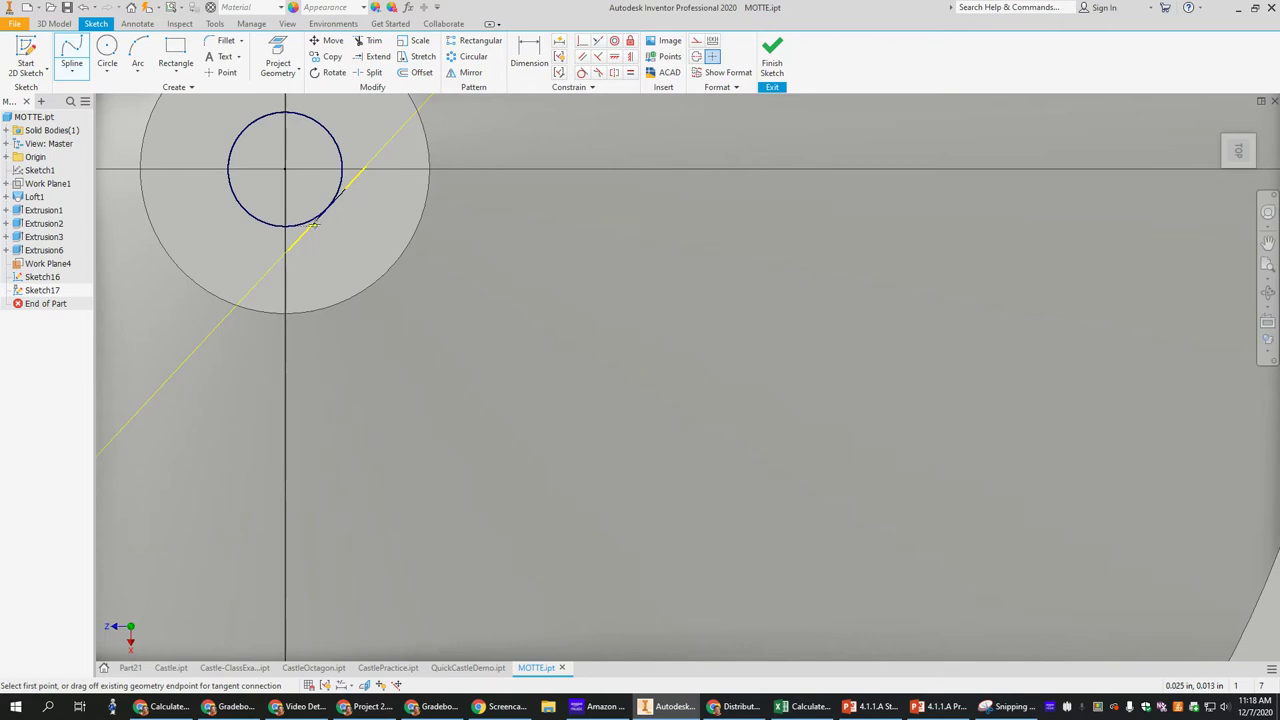
- Draw a wavy spline from the pole out to the square's edge, adjust its end point, and finish
{"action": "left_click", "coordinate": [312, 225]}
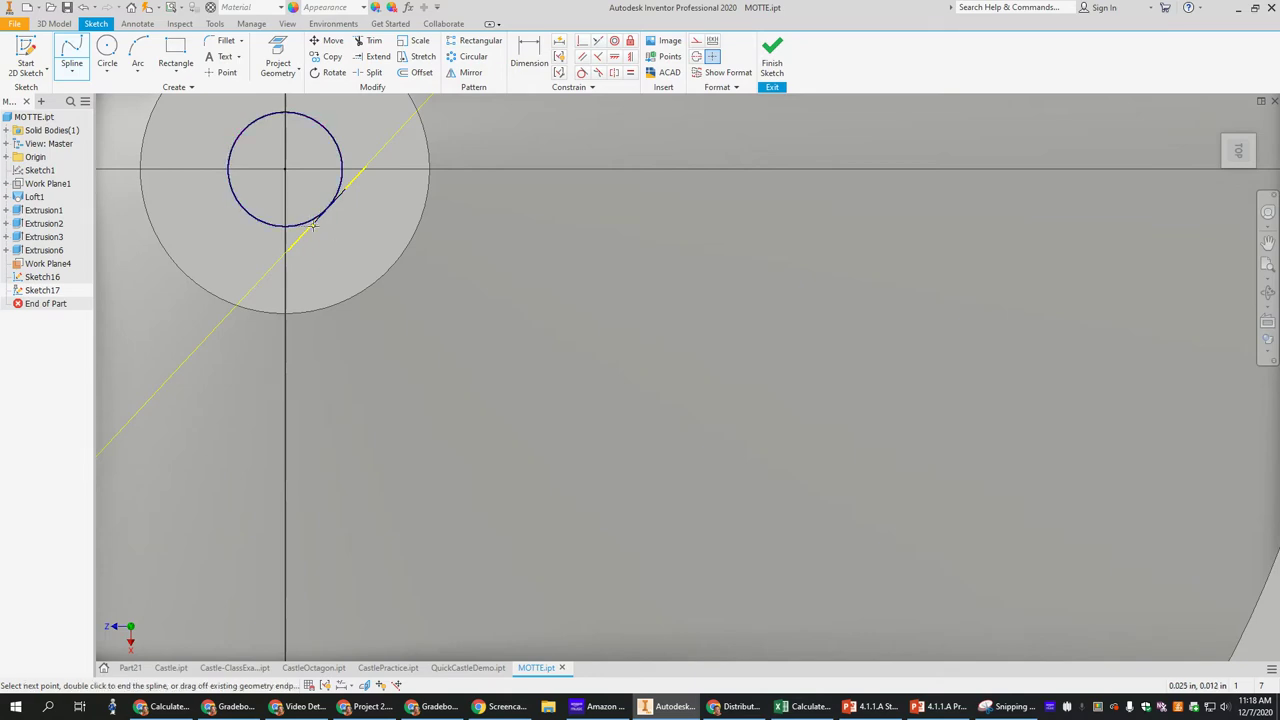
{"action": "left_click", "coordinate": [600, 296]}
{"action": "scroll", "coordinate": [600, 300], "scroll_direction": "up", "scroll_amount": 6}
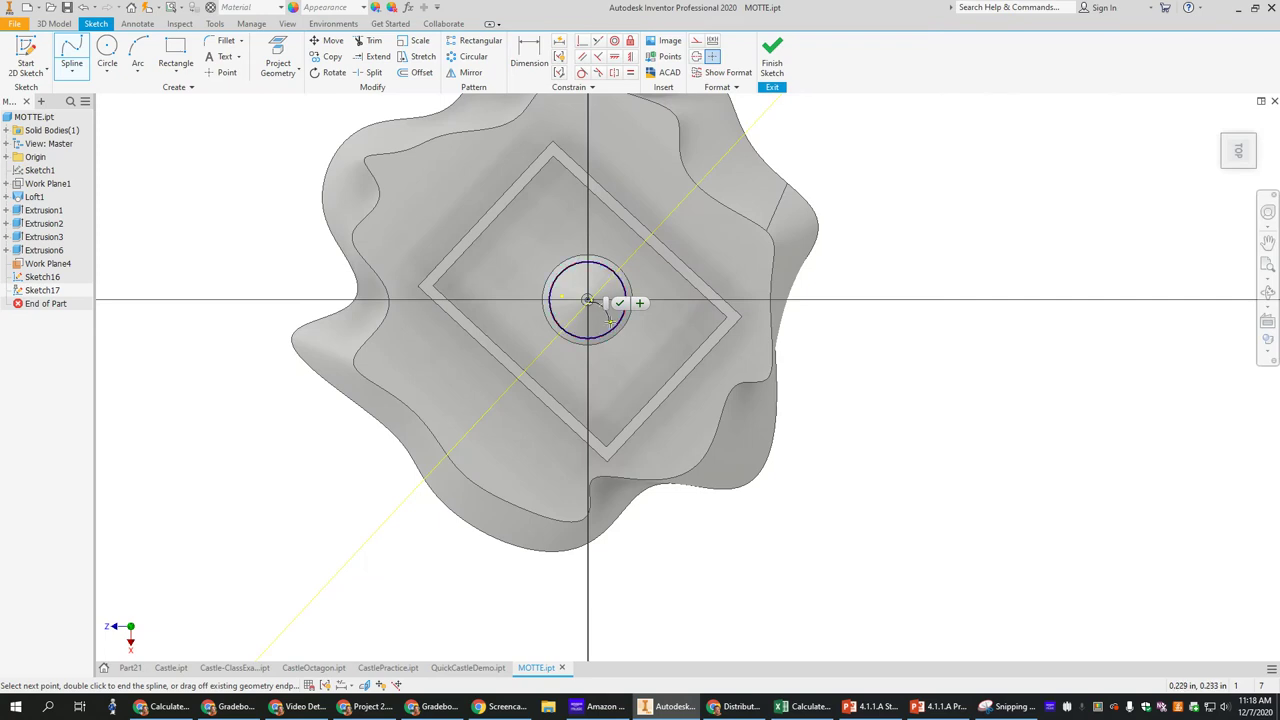
{"action": "left_click", "coordinate": [610, 320]}
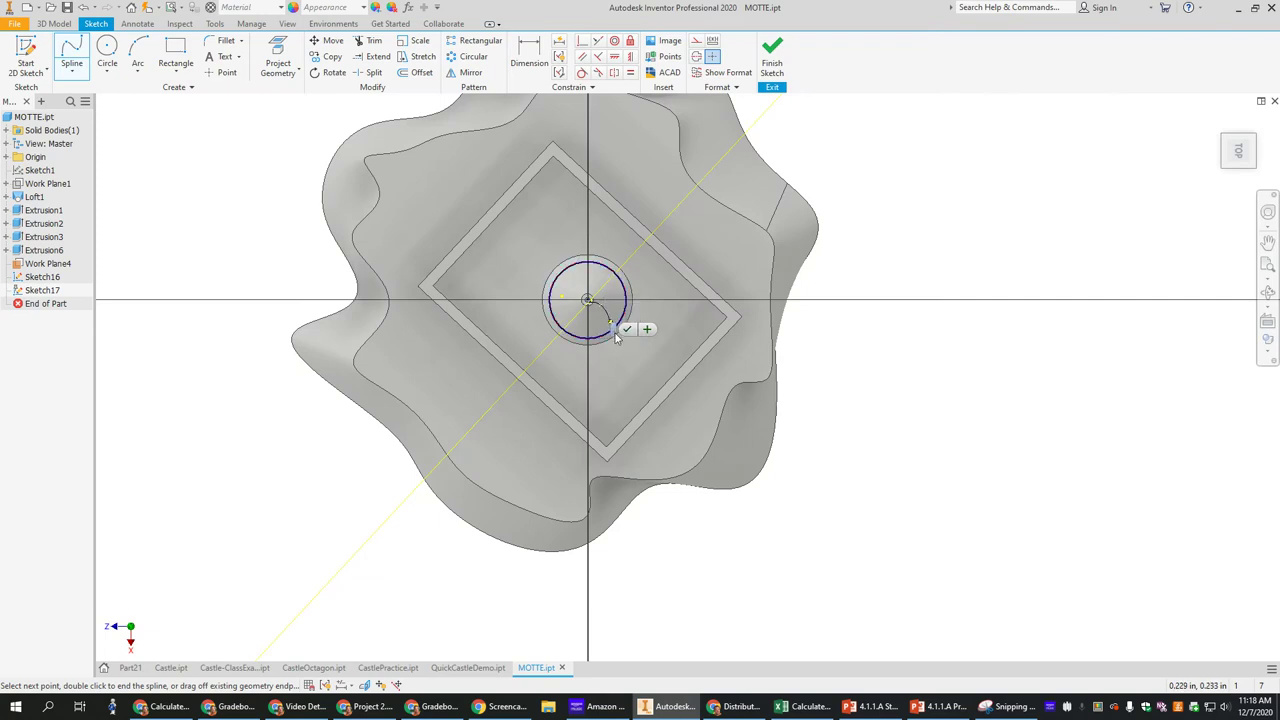
{"action": "left_click", "coordinate": [674, 379]}
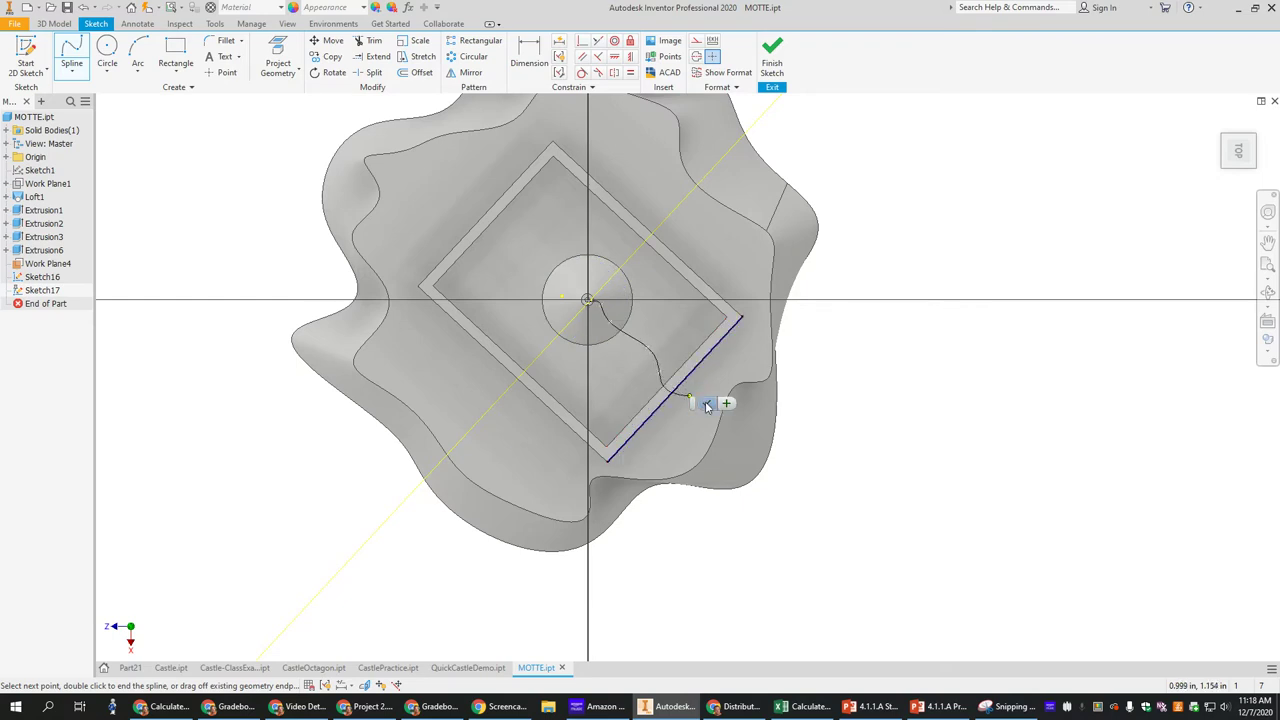
{"action": "left_click", "coordinate": [706, 402]}
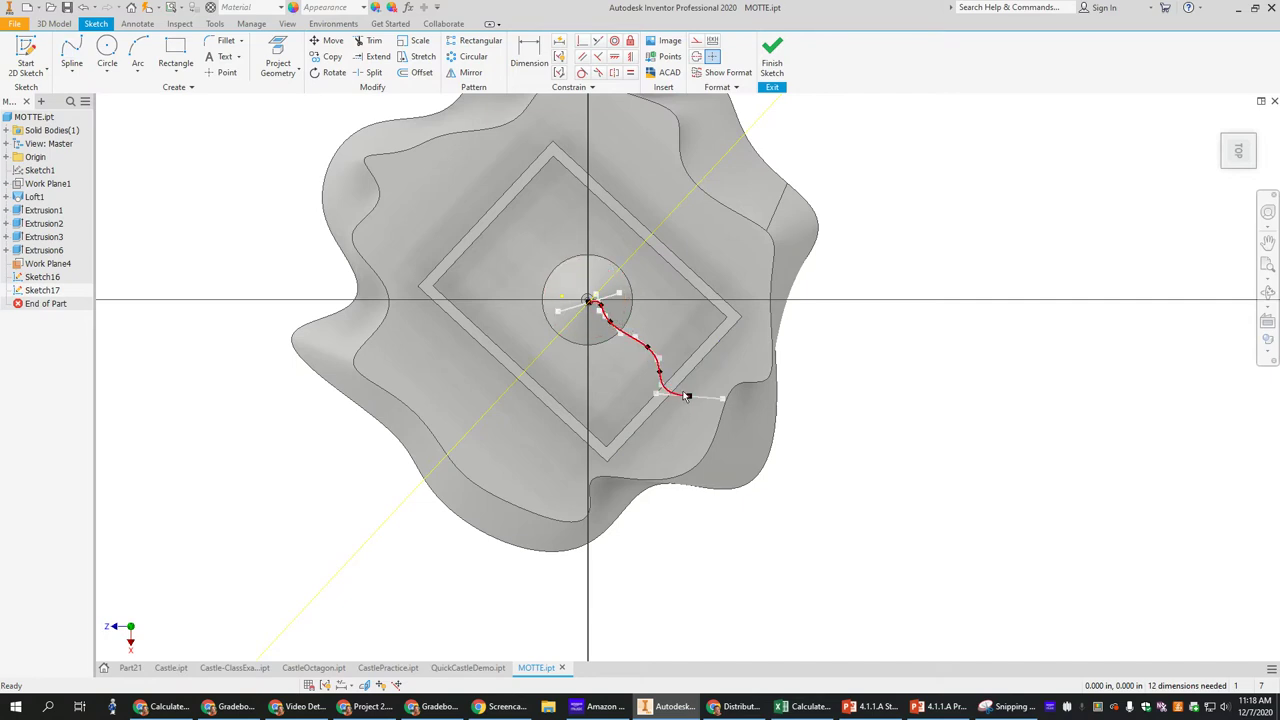
{"action": "left_click", "coordinate": [687, 396]}
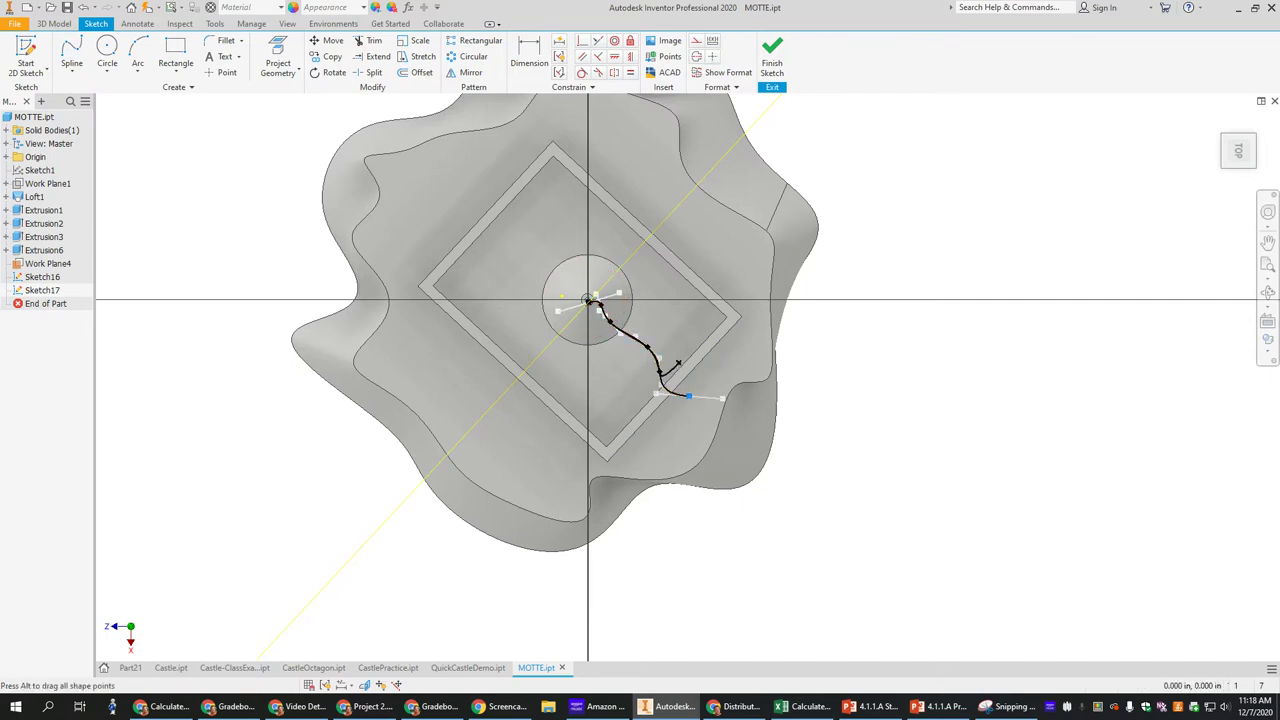
{"action": "left_click_drag", "start_coordinate": [678, 364], "coordinate": [686, 404]}
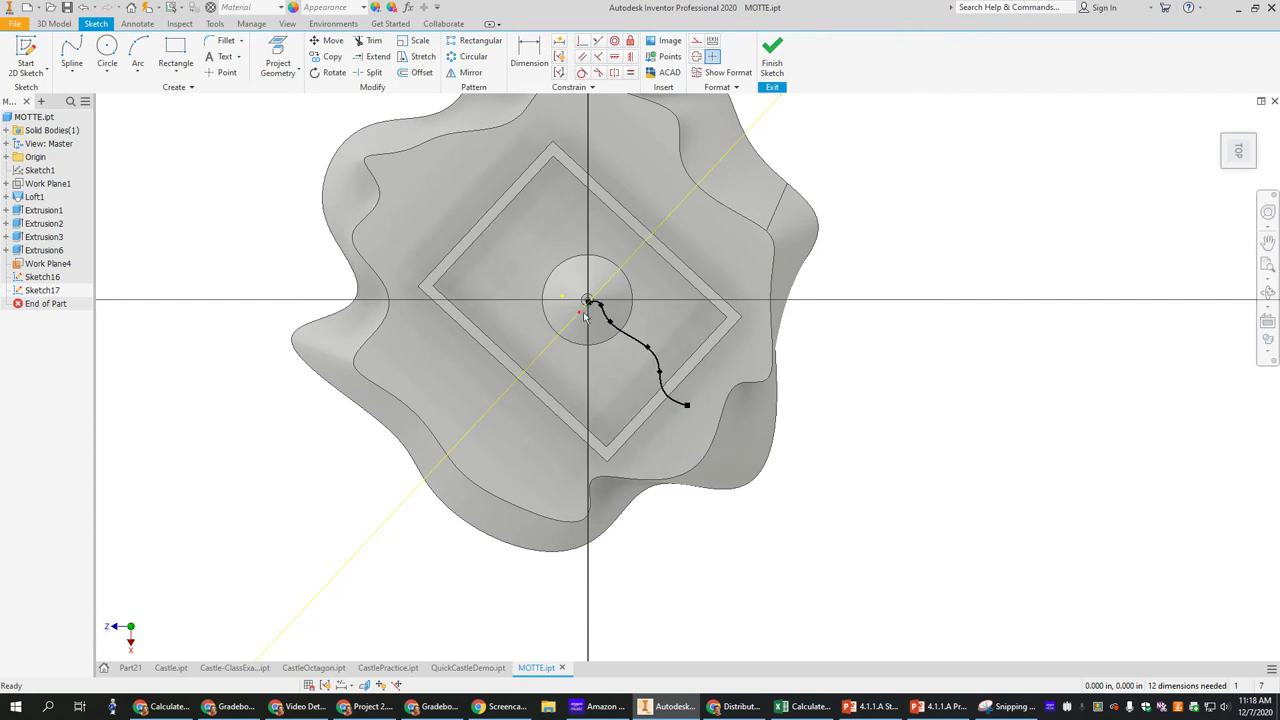
{"action": "left_click", "coordinate": [772, 62]}
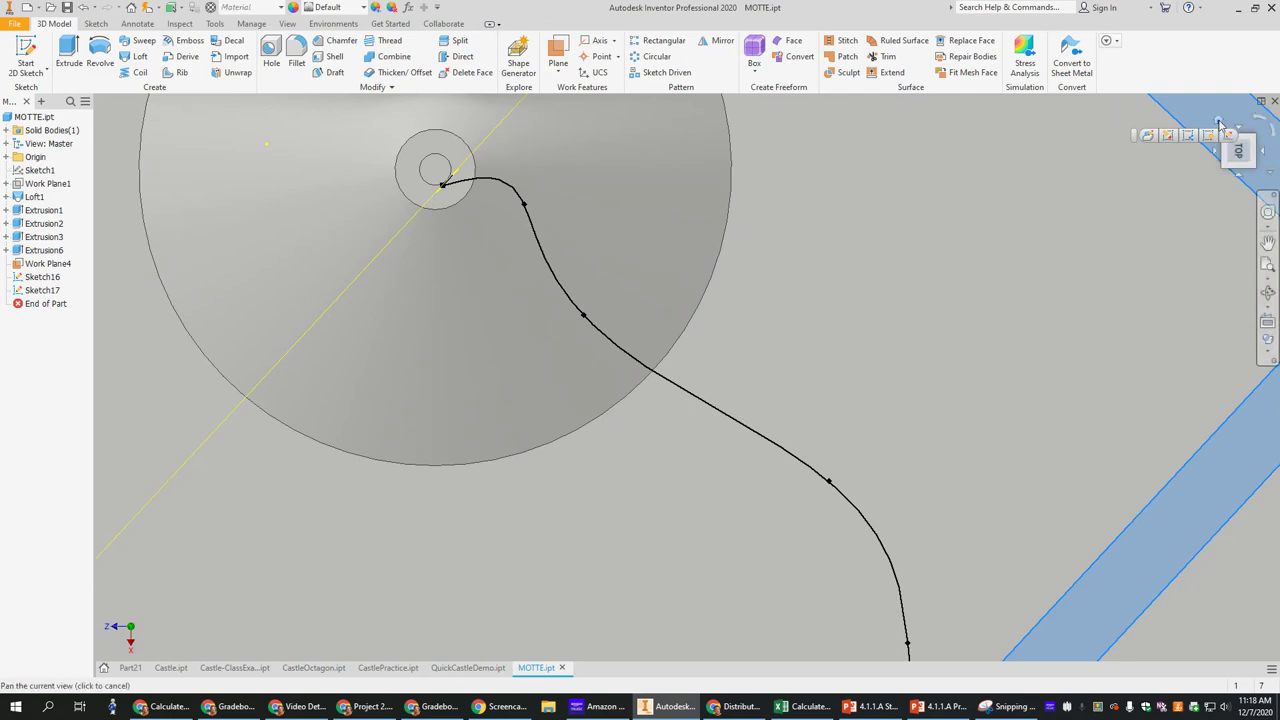
- Sweep the rectangle profile along the spline path to create the Sweep2 flag
{"action": "left_click", "coordinate": [1220, 122]}
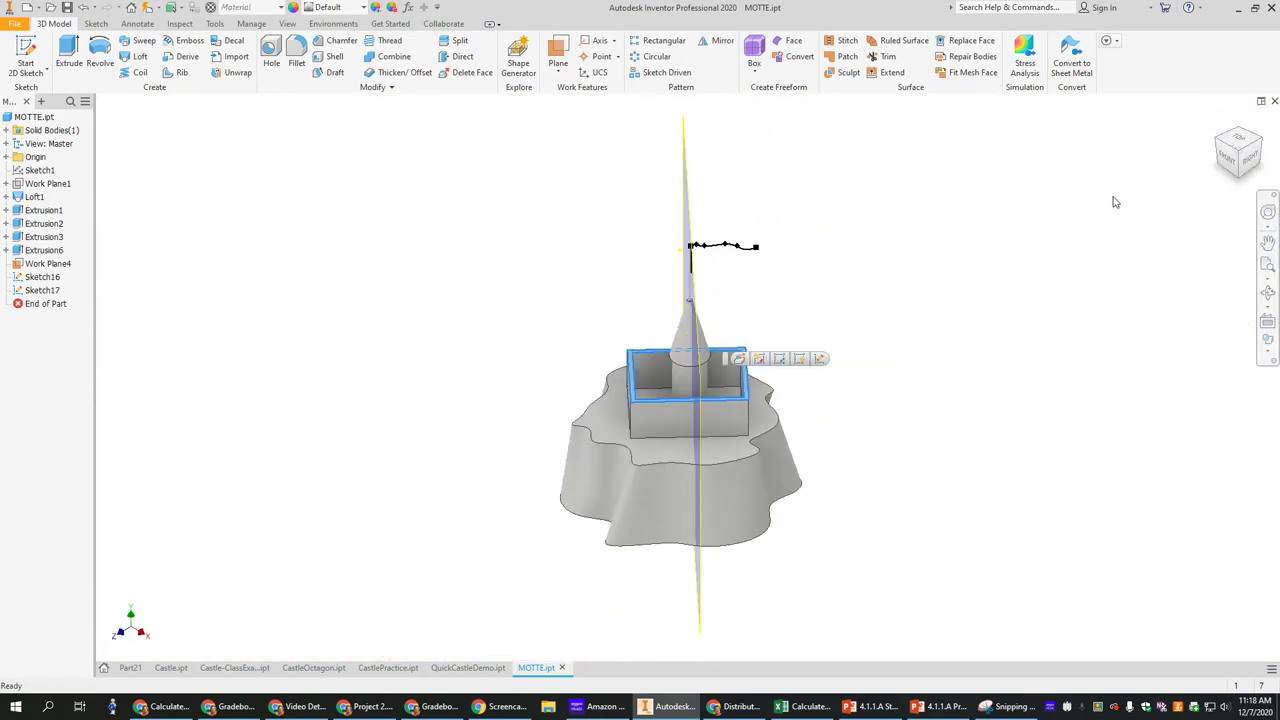
{"action": "middle_click_drag", "start_coordinate": [1115, 202], "coordinate": [799, 188], "text": "shift"}
{"action": "scroll", "coordinate": [799, 188], "scroll_direction": "up", "scroll_amount": 3}
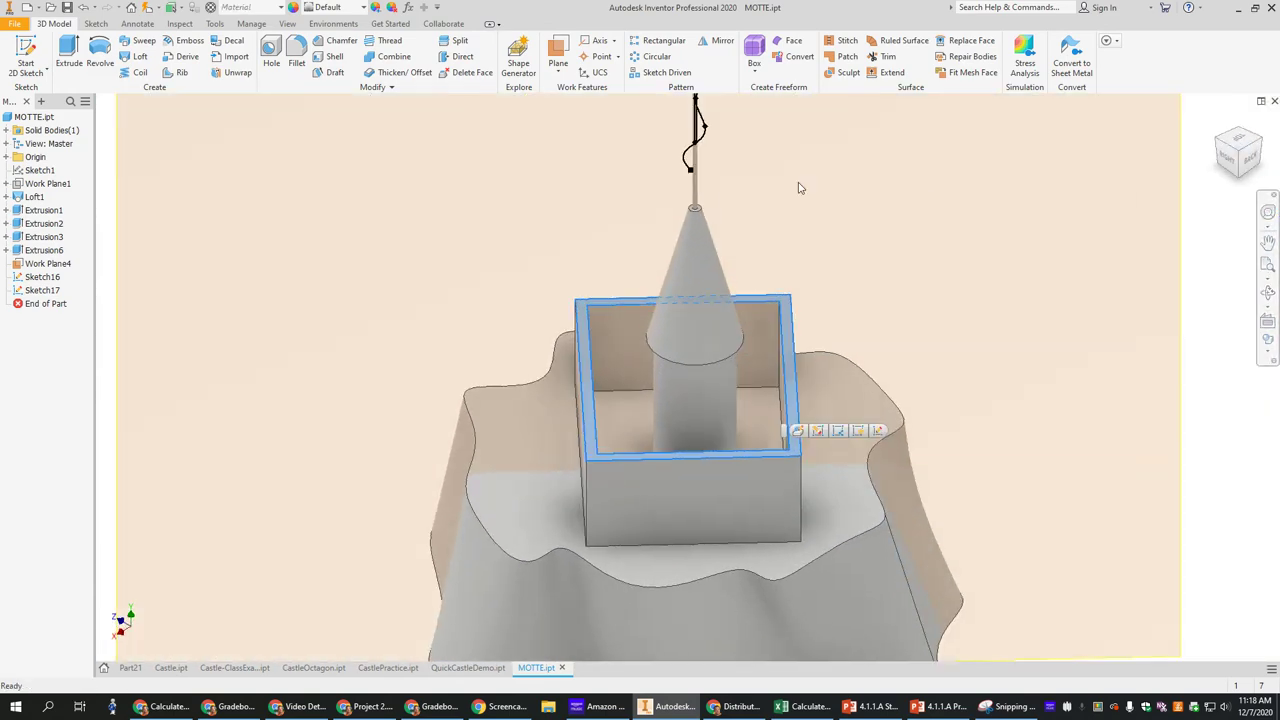
{"action": "middle_click_drag", "start_coordinate": [746, 149], "coordinate": [749, 289]}
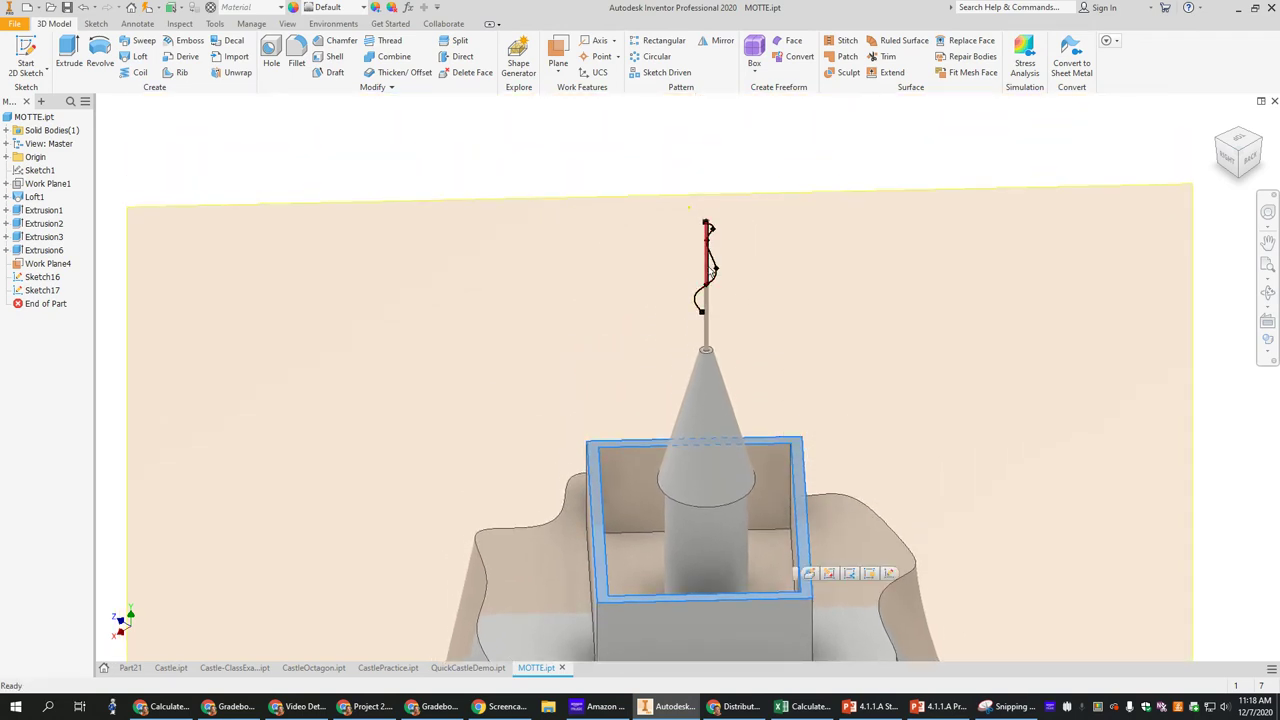
{"action": "left_click", "coordinate": [140, 44]}
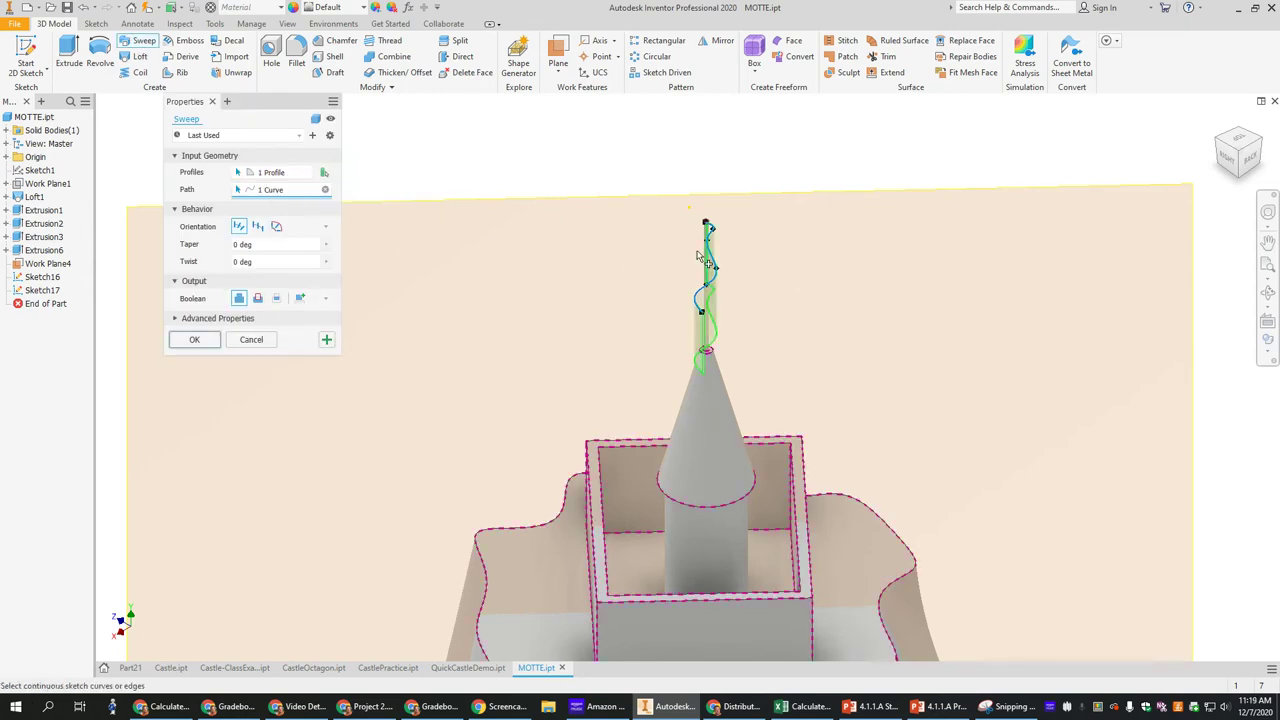
{"action": "scroll", "coordinate": [698, 256], "scroll_direction": "down", "scroll_amount": 5}
{"action": "scroll", "coordinate": [703, 262], "scroll_direction": "down", "scroll_amount": 3}
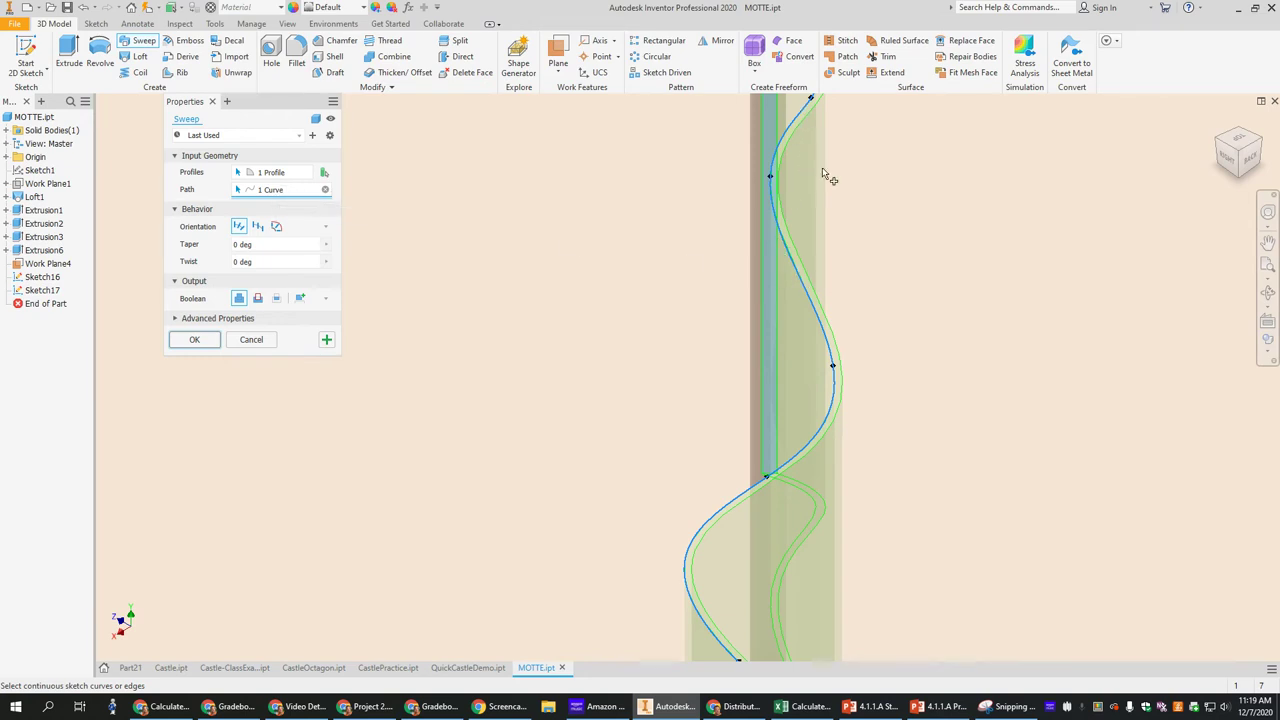
{"action": "scroll", "coordinate": [766, 292], "scroll_direction": "up", "scroll_amount": 2}
{"action": "scroll", "coordinate": [764, 289], "scroll_direction": "down", "scroll_amount": 5}
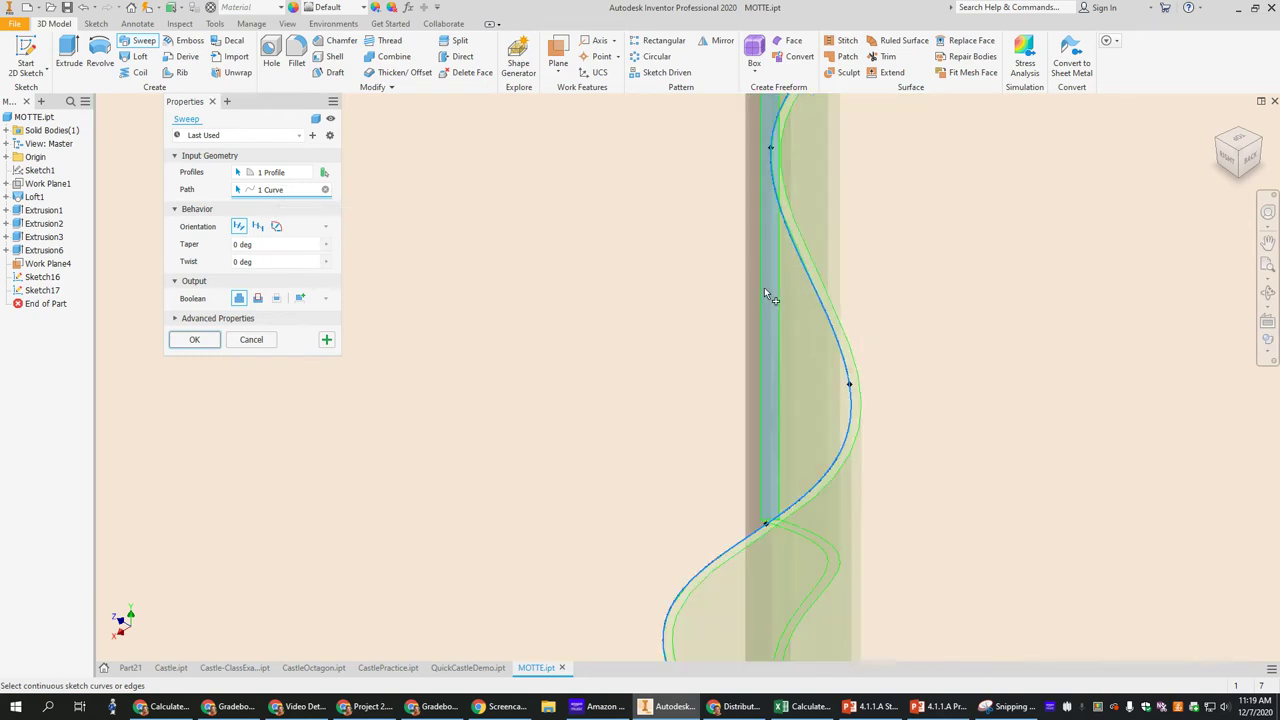
{"action": "left_click", "coordinate": [1260, 146]}
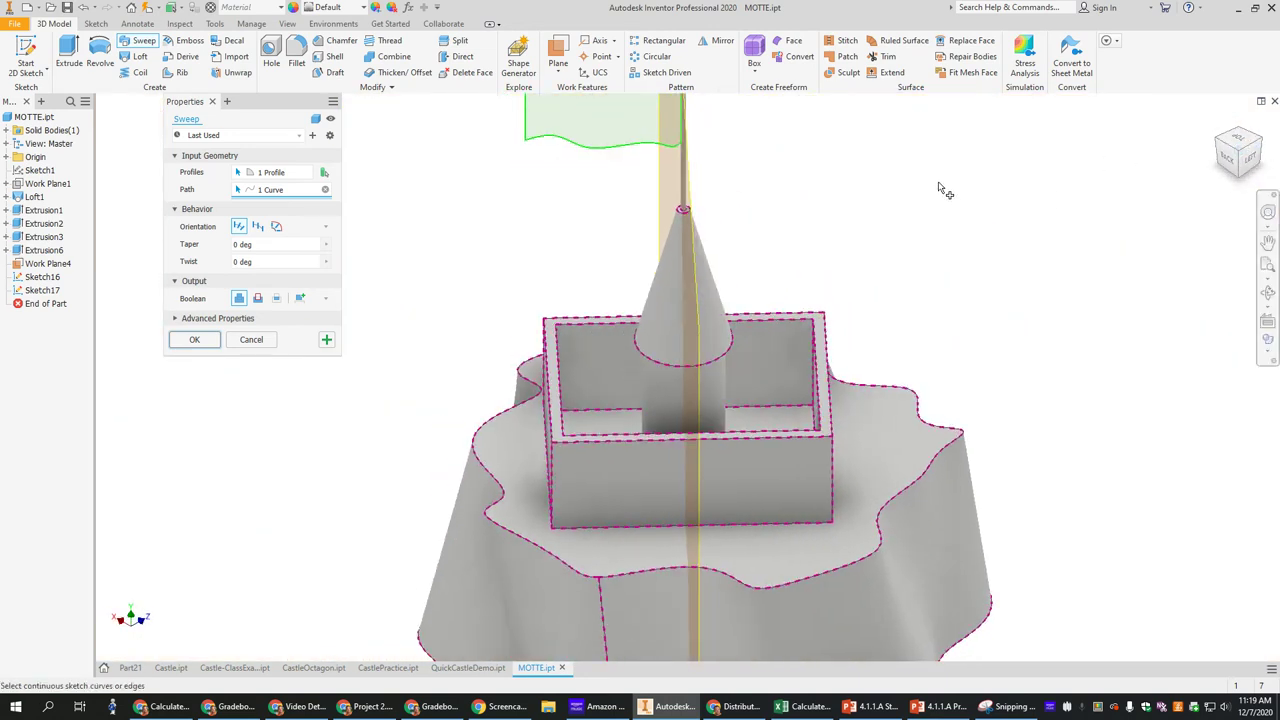
{"action": "scroll", "coordinate": [945, 190], "scroll_direction": "down", "scroll_amount": 2}
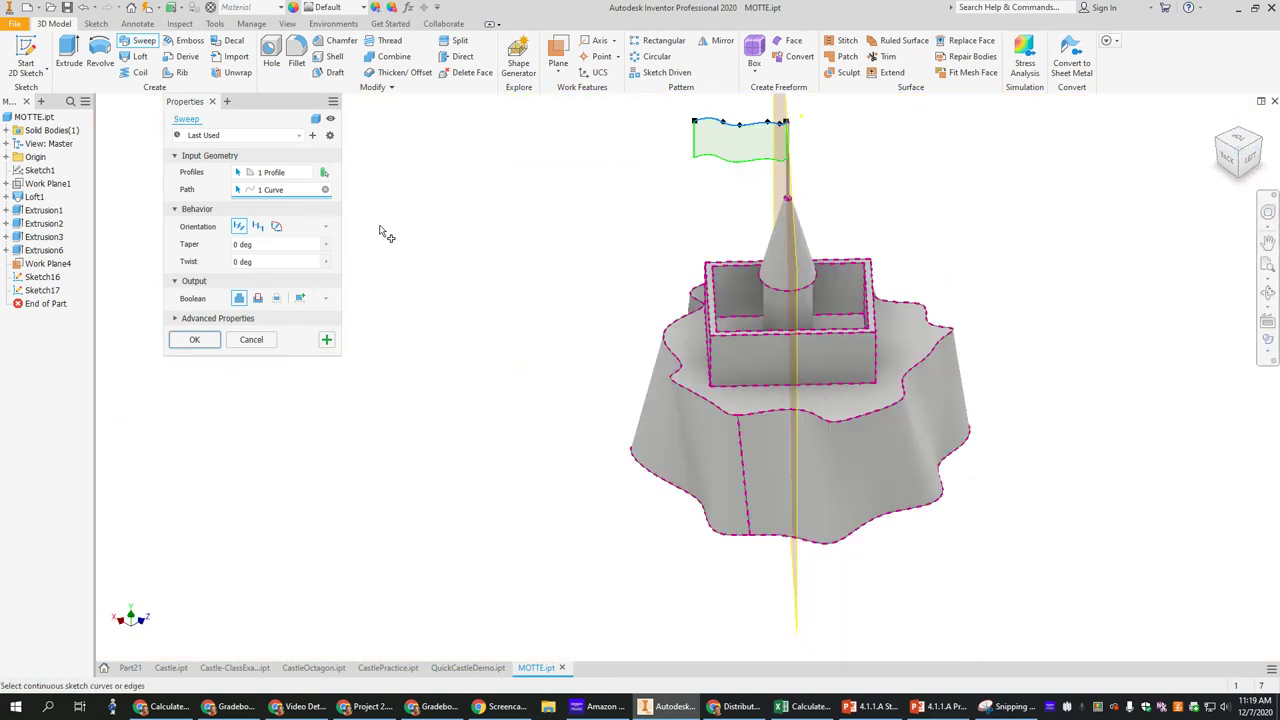
{"action": "left_click", "coordinate": [195, 341]}
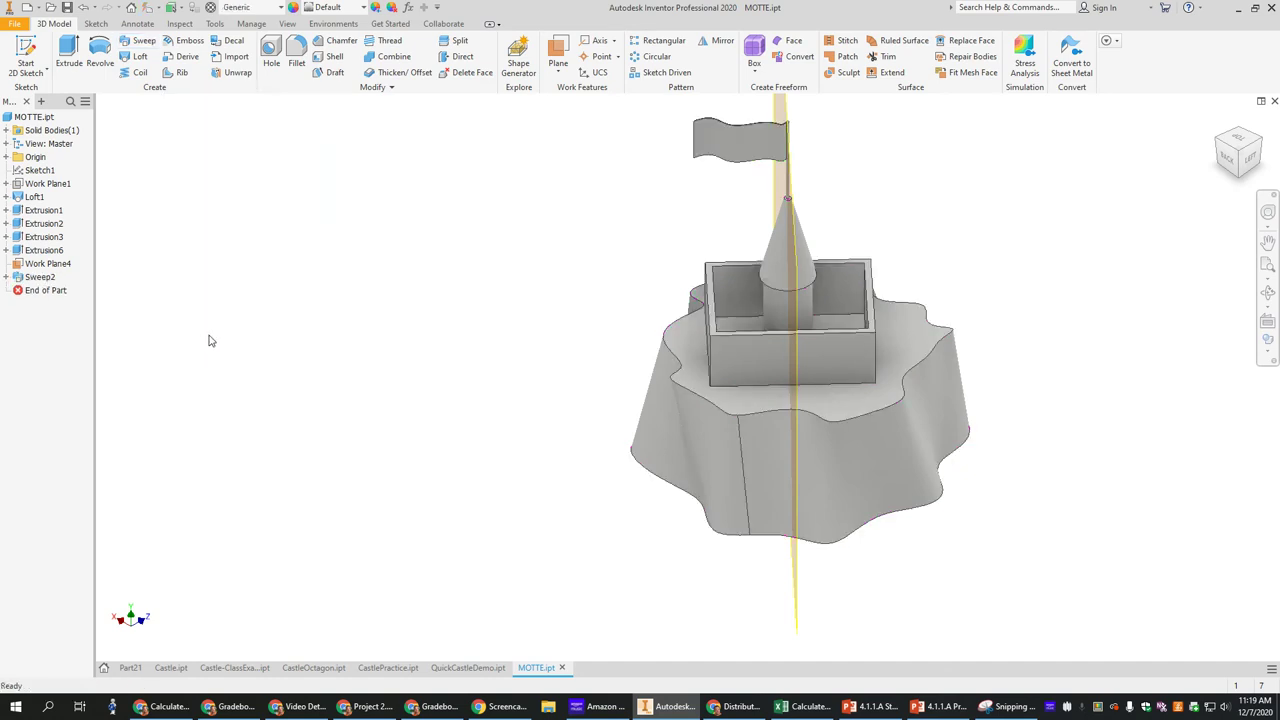
- Open Sketch17 under Sweep2 for editing
{"action": "middle_click_drag", "start_coordinate": [763, 330], "coordinate": [770, 303], "text": "shift"}
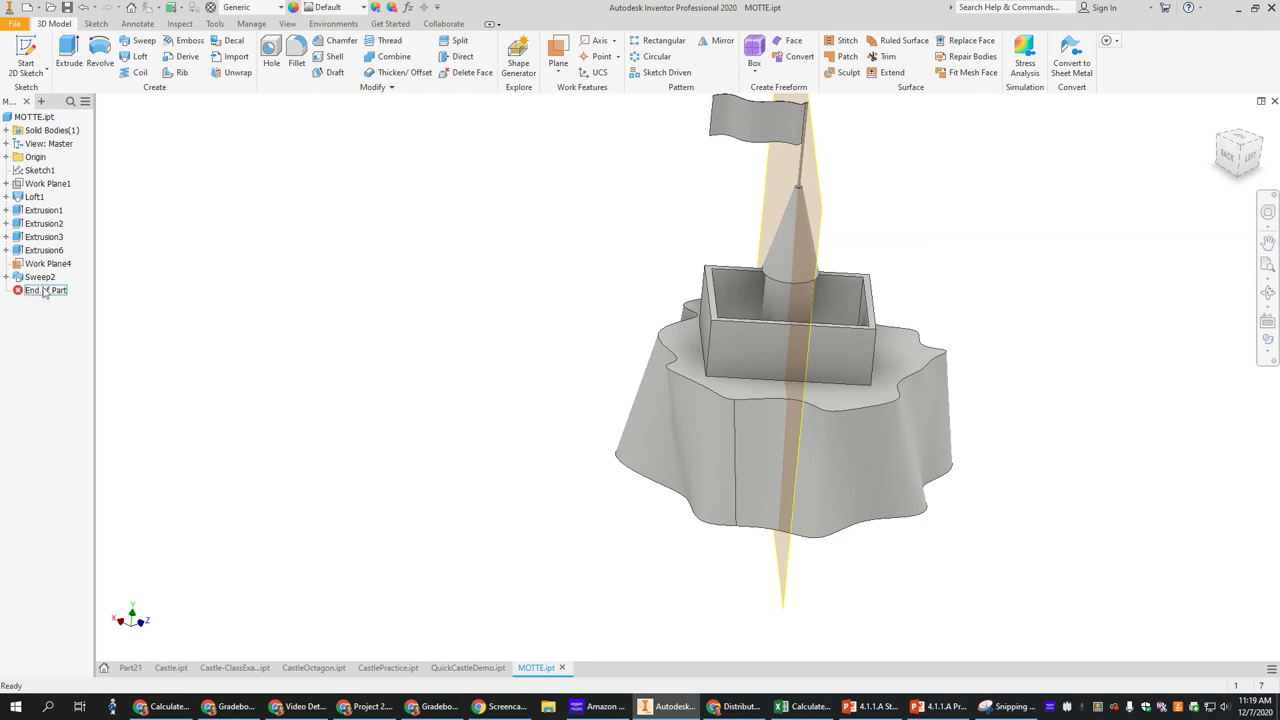
{"action": "left_click", "coordinate": [6, 277]}
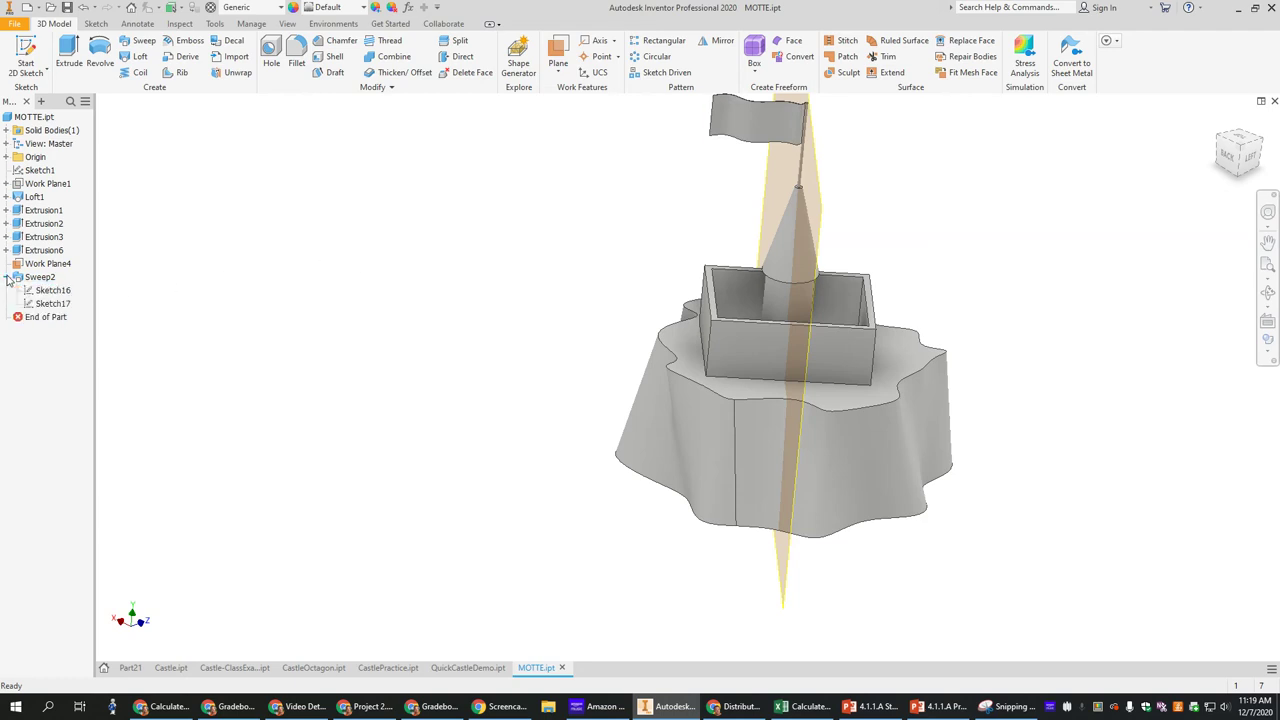
{"action": "right_click", "coordinate": [52, 306]}
{"action": "left_click", "coordinate": [88, 339]}
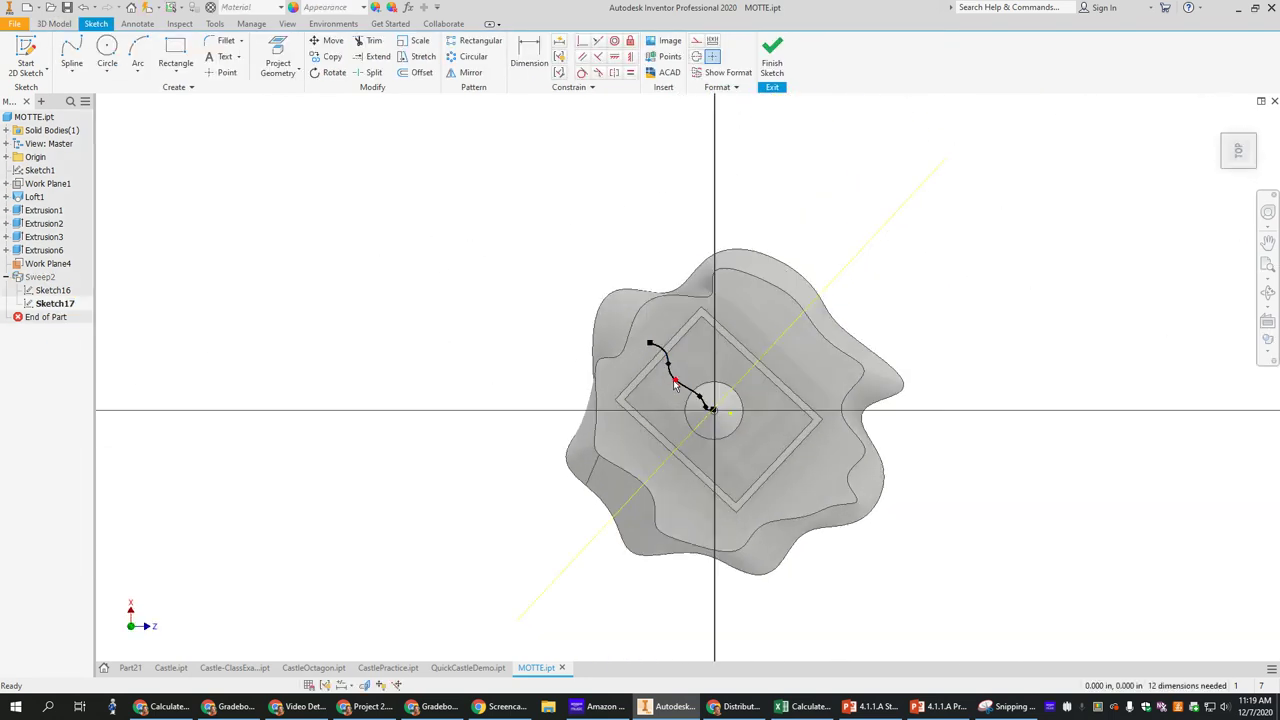
- Drag the spline's middle outward to reshape the flag path, then finish the sketch
{"action": "left_click", "coordinate": [676, 384]}
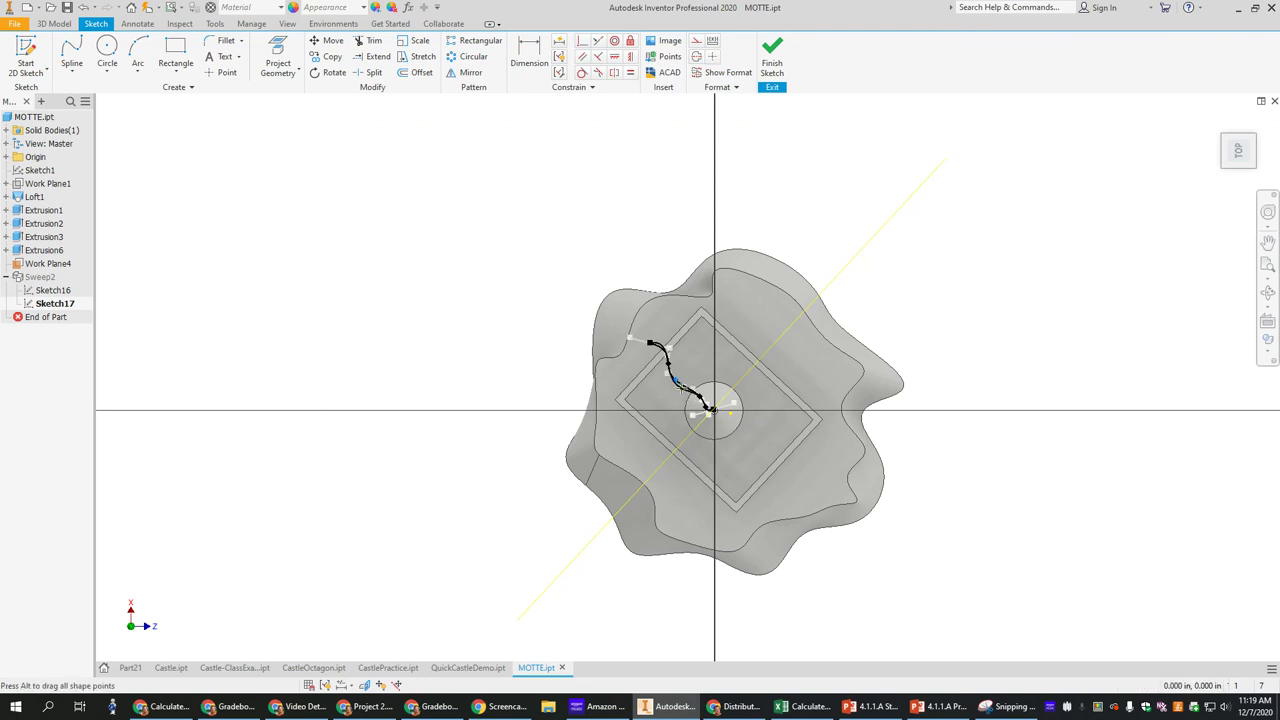
{"action": "key", "text": "Escape"}
{"action": "left_click_drag", "start_coordinate": [668, 366], "coordinate": [672, 356]}
{"action": "left_click", "coordinate": [651, 345]}
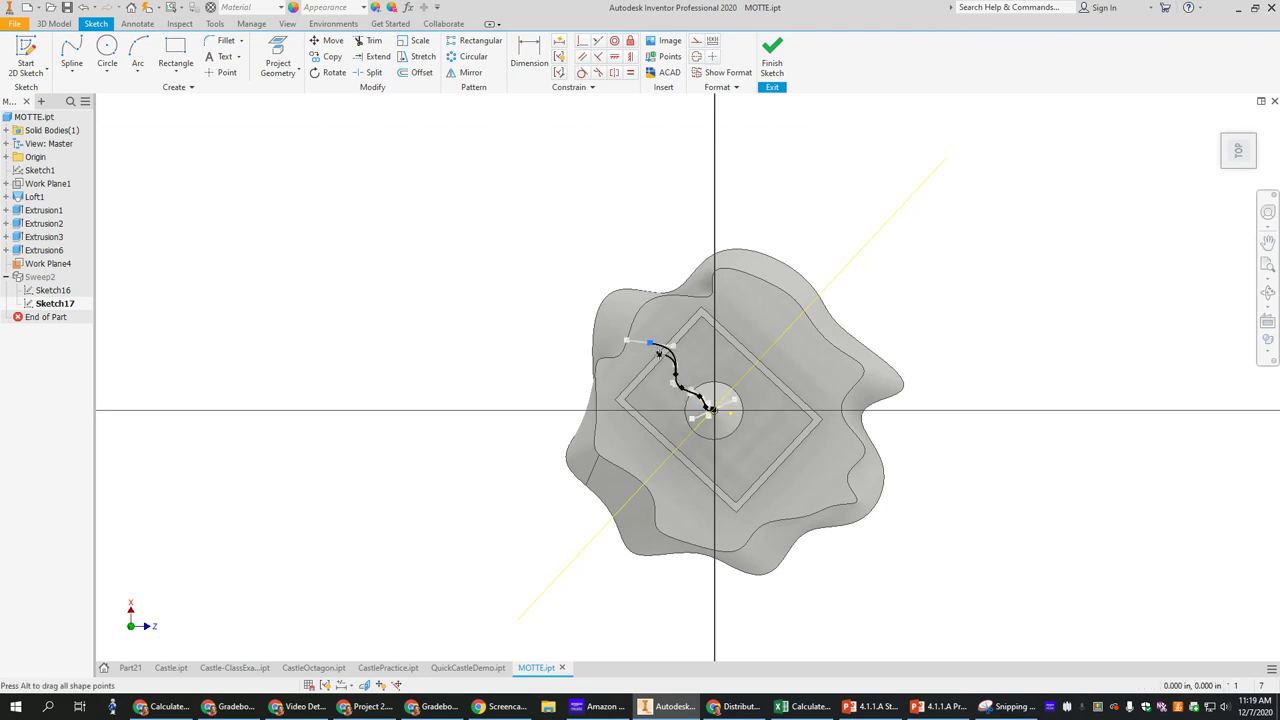
{"action": "key", "text": "Escape"}
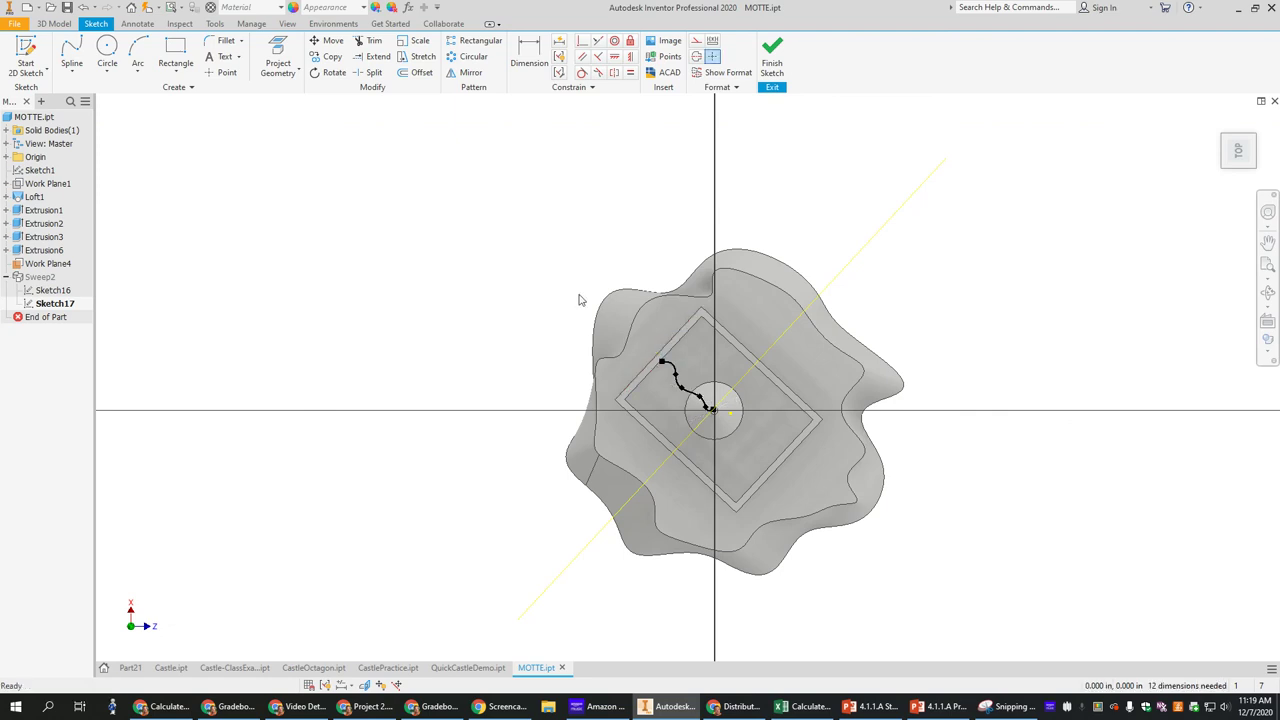
{"action": "left_click", "coordinate": [773, 60]}
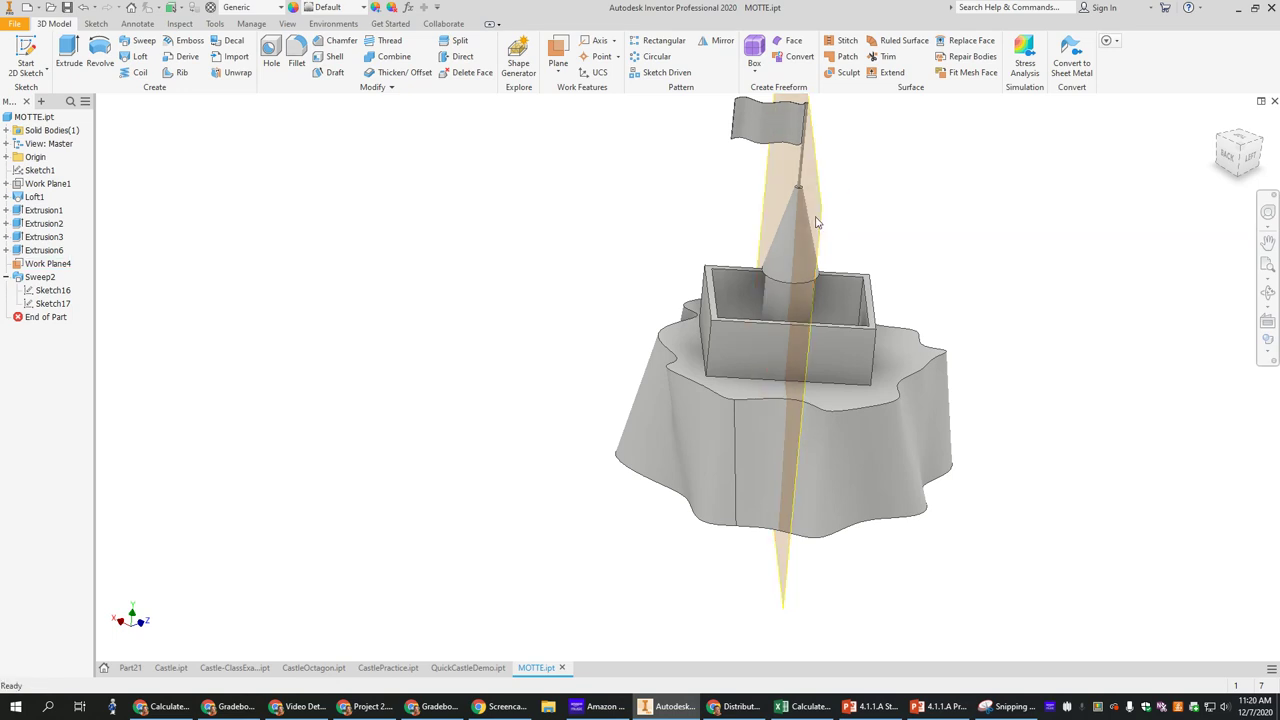
- Turn off Work Plane4's visibility and show the castle in an isometric view
{"action": "left_click", "coordinate": [1226, 128]}
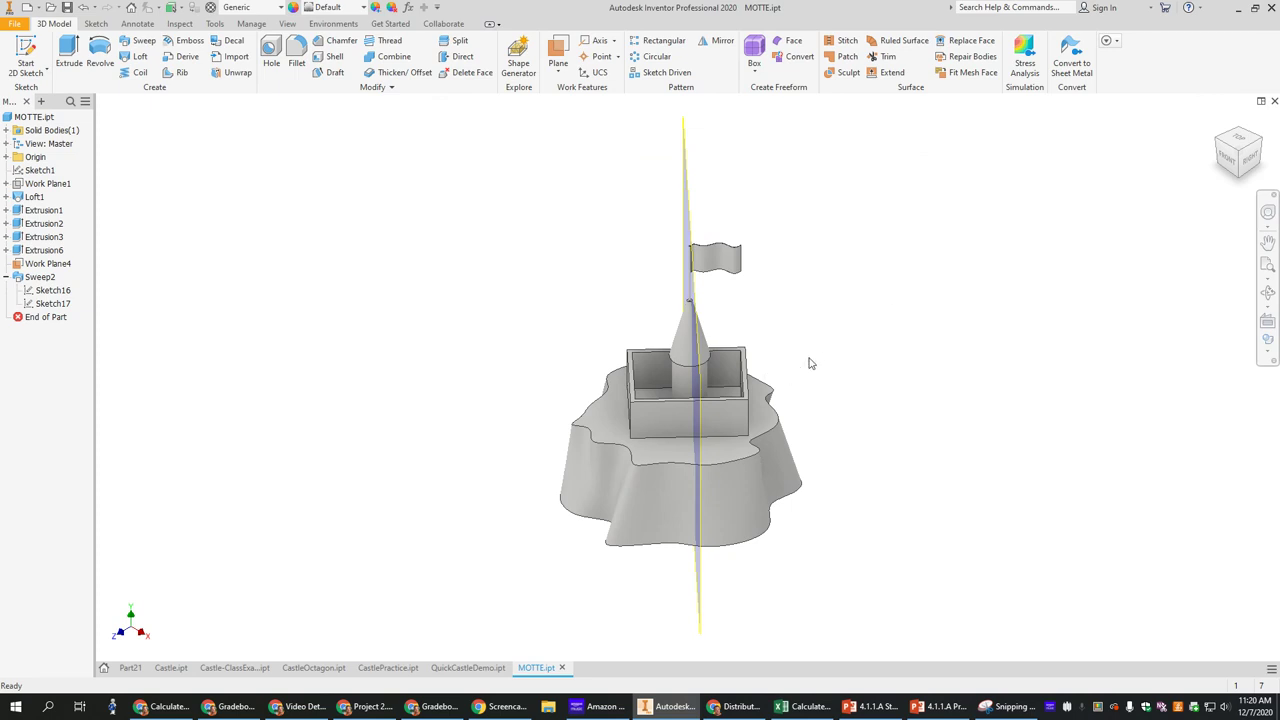
{"action": "left_click", "coordinate": [1260, 147]}
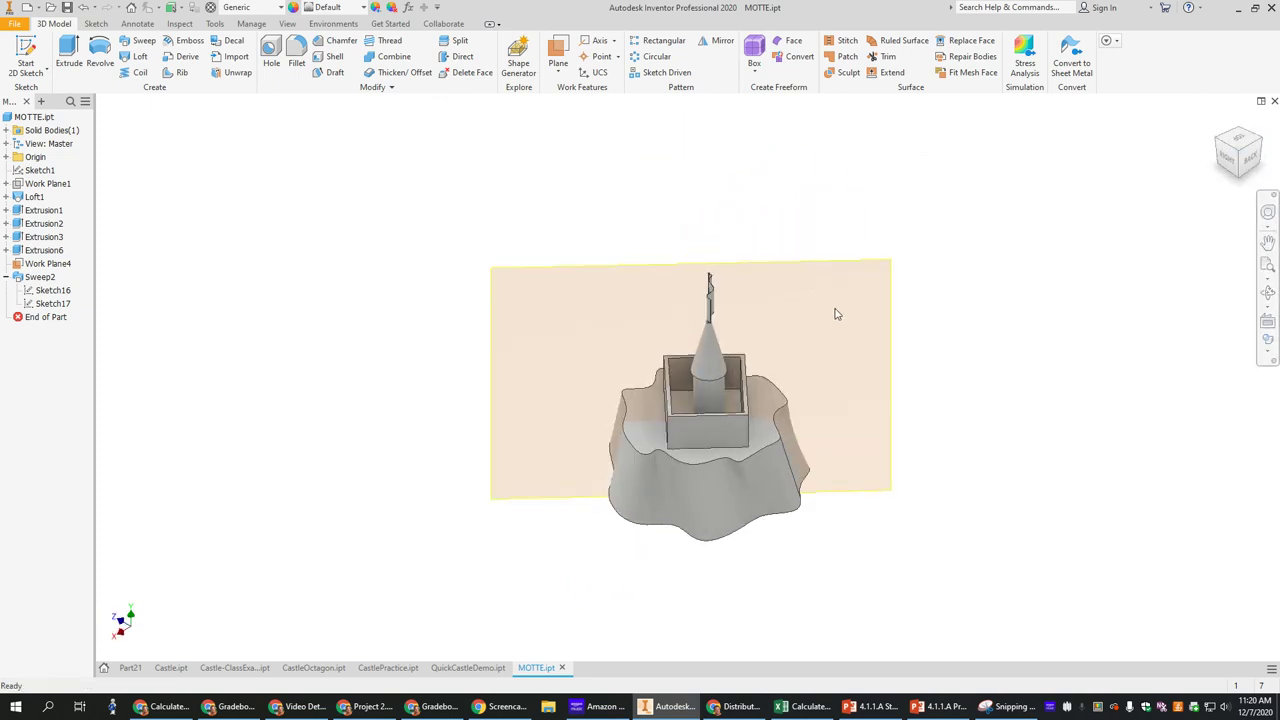
{"action": "right_click", "coordinate": [55, 266]}
{"action": "left_click", "coordinate": [84, 377]}
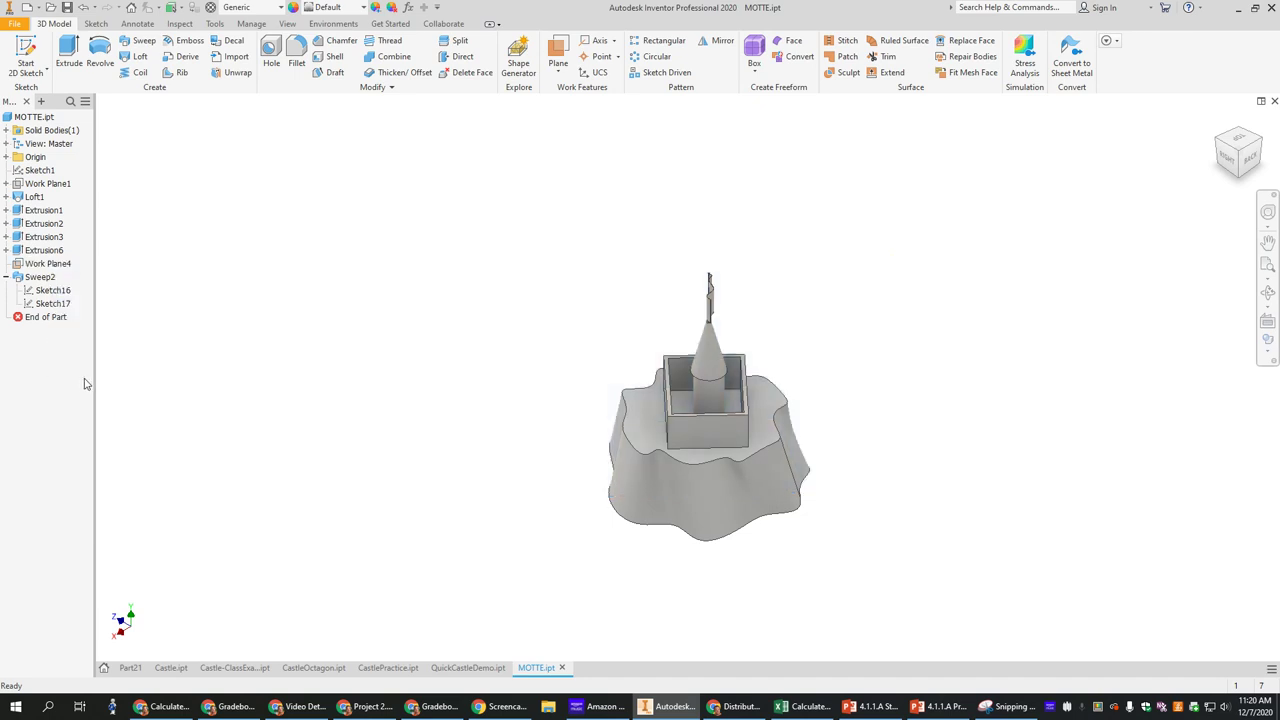
{"action": "left_click", "coordinate": [1214, 144]}
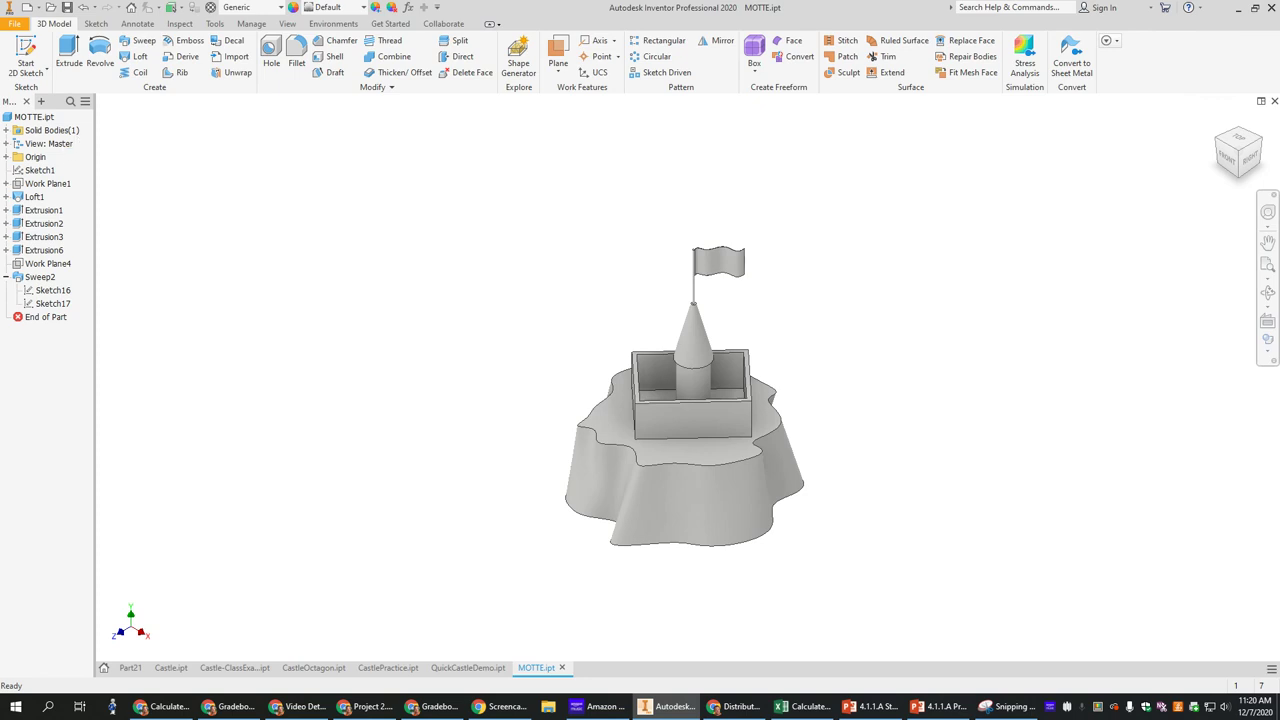